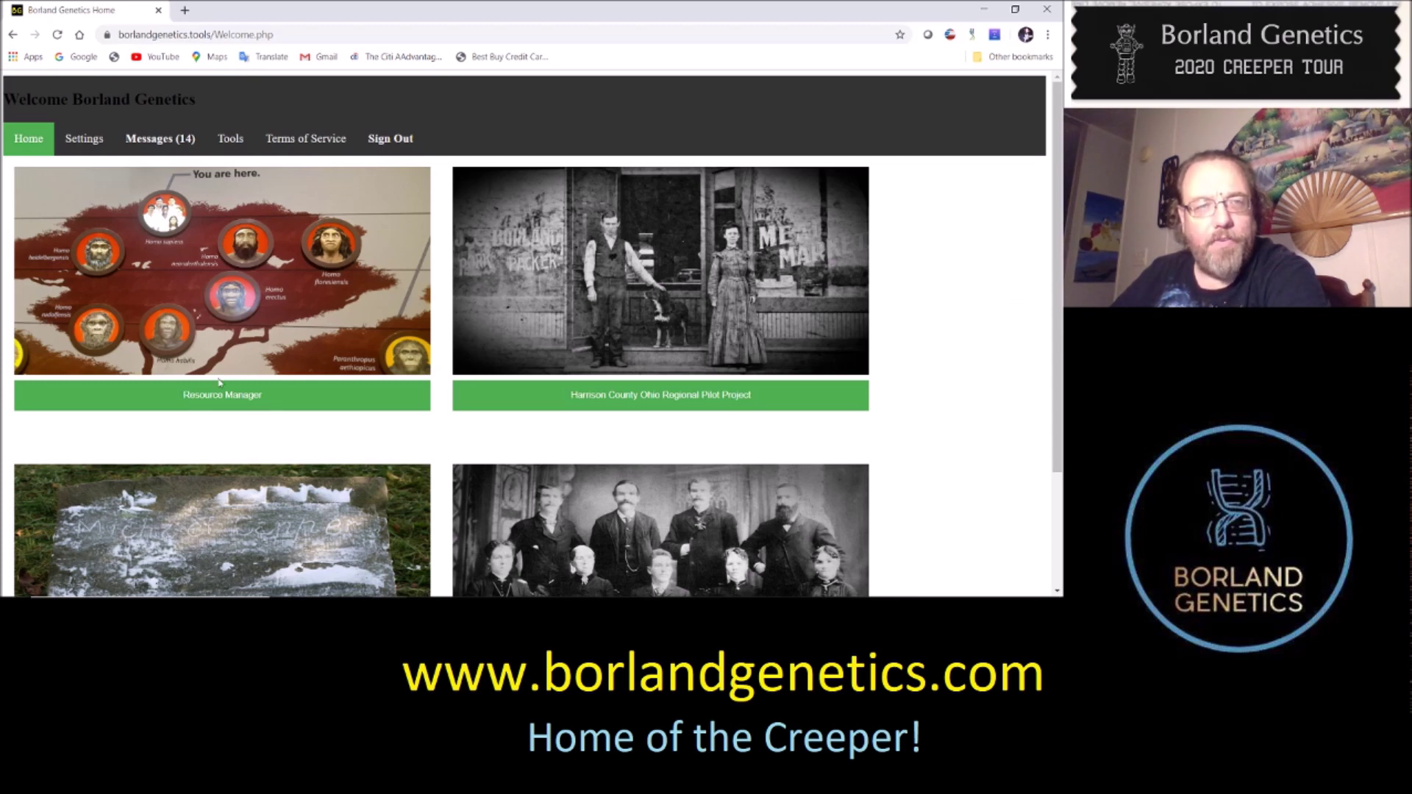
Open the Resource Manager and review each donor row and its Linked DNA Resources, returning to the top
click(219, 405)
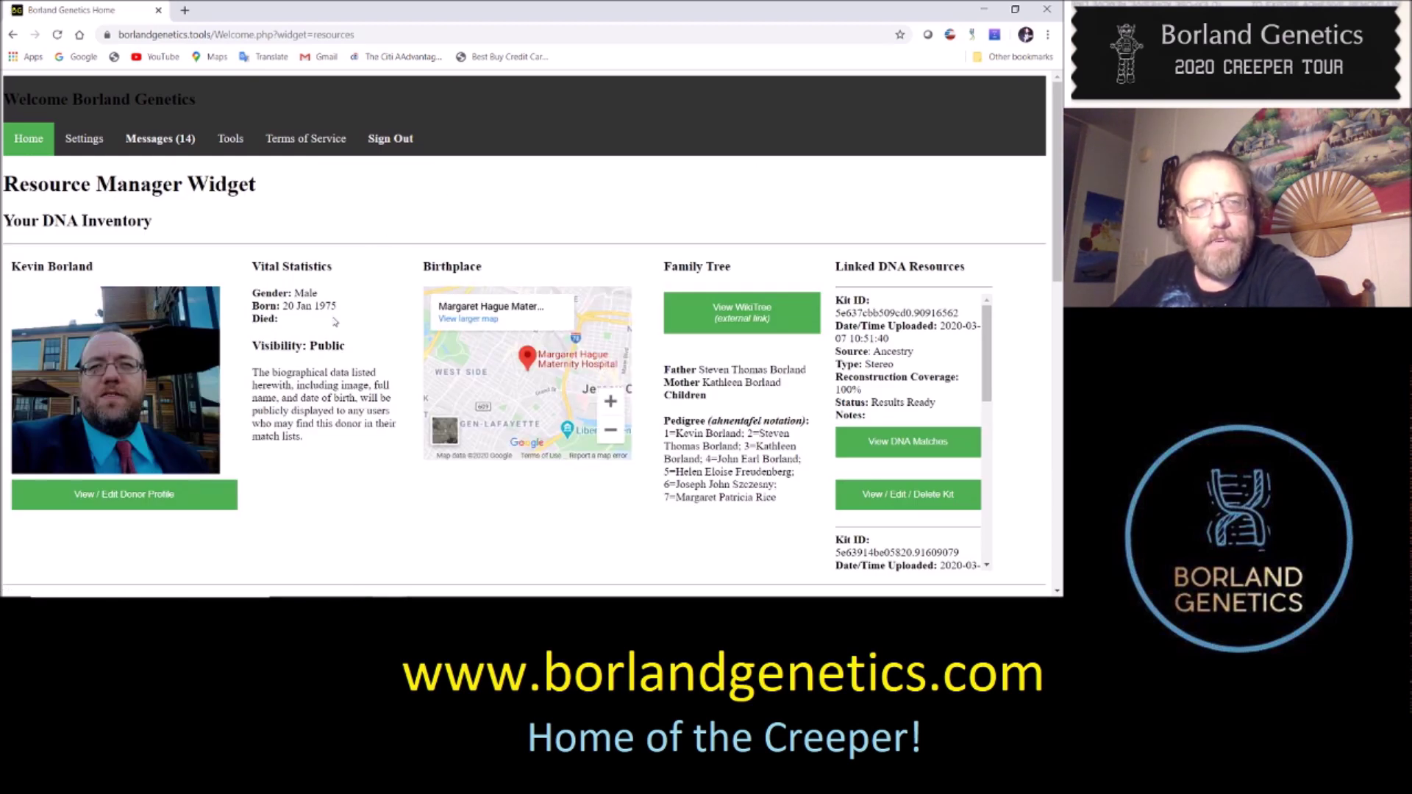
drag(994, 387, 991, 539)
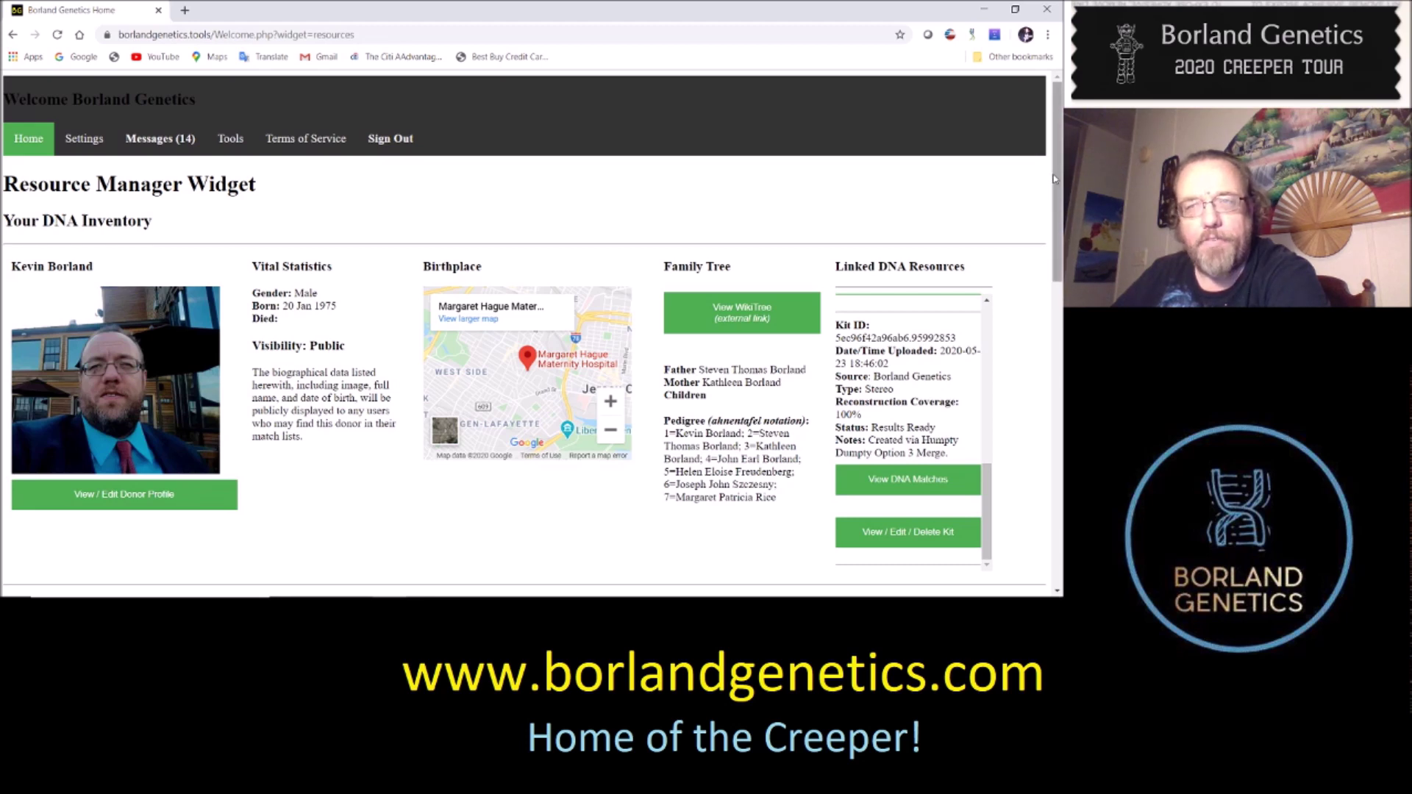
drag(1057, 171, 1057, 187)
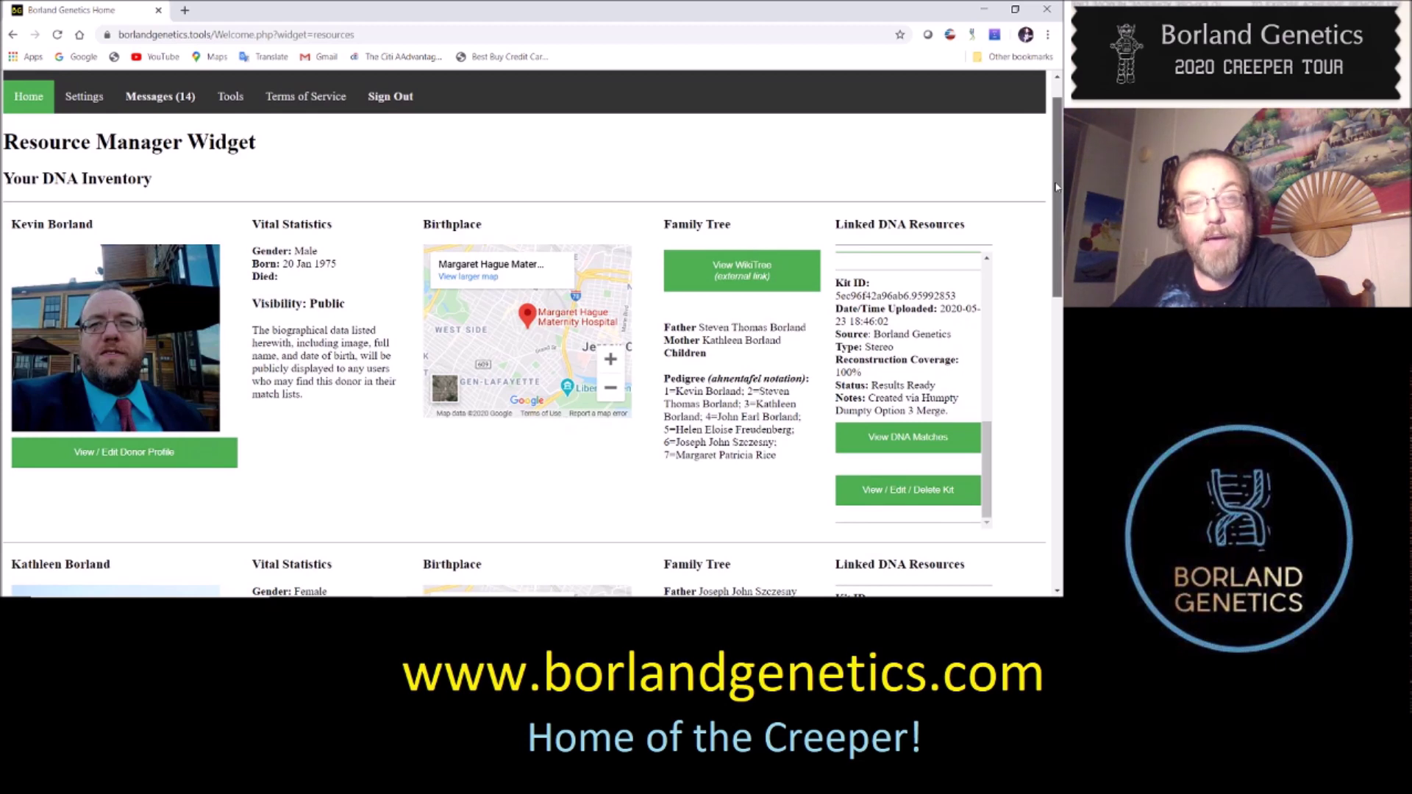
drag(1057, 187, 1047, 446)
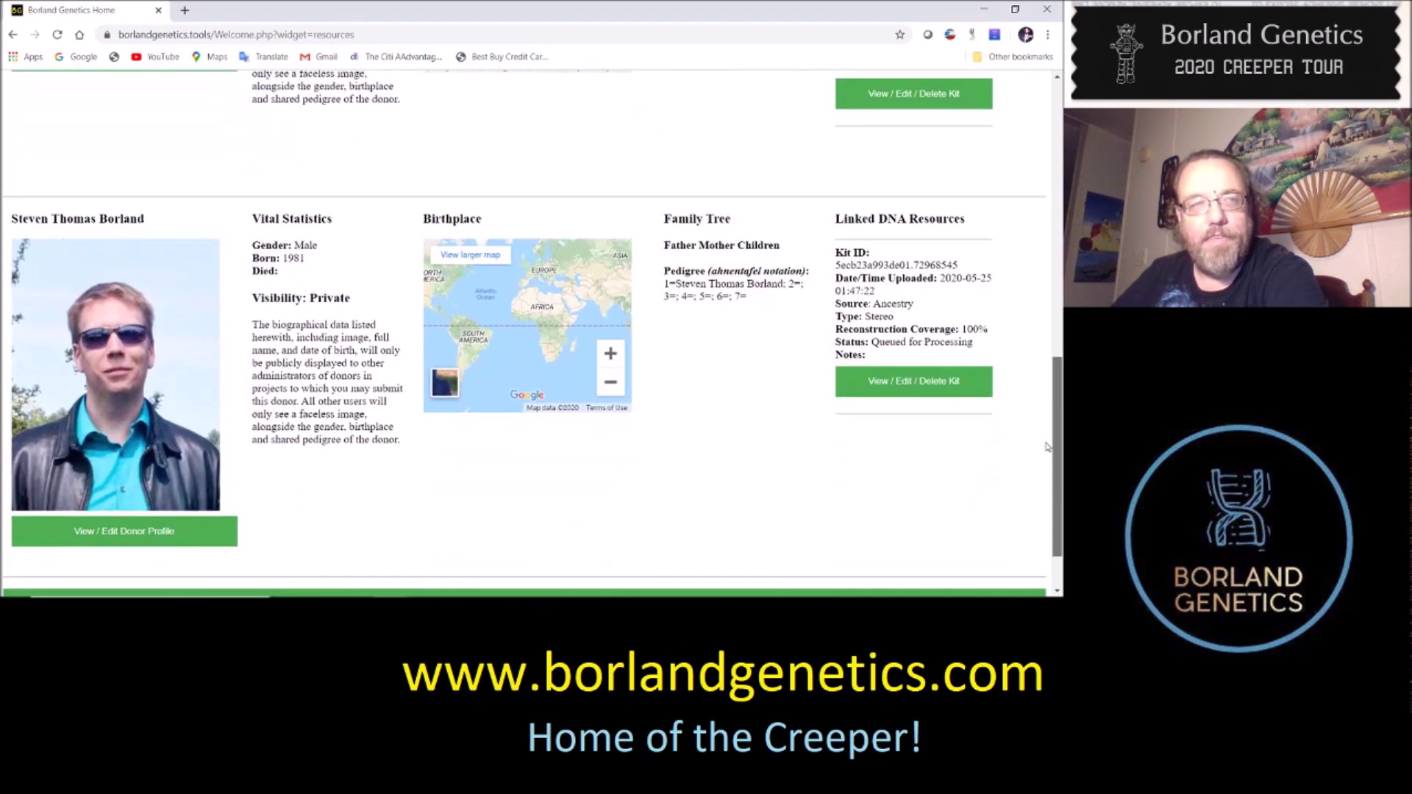
drag(1048, 446, 1051, 476)
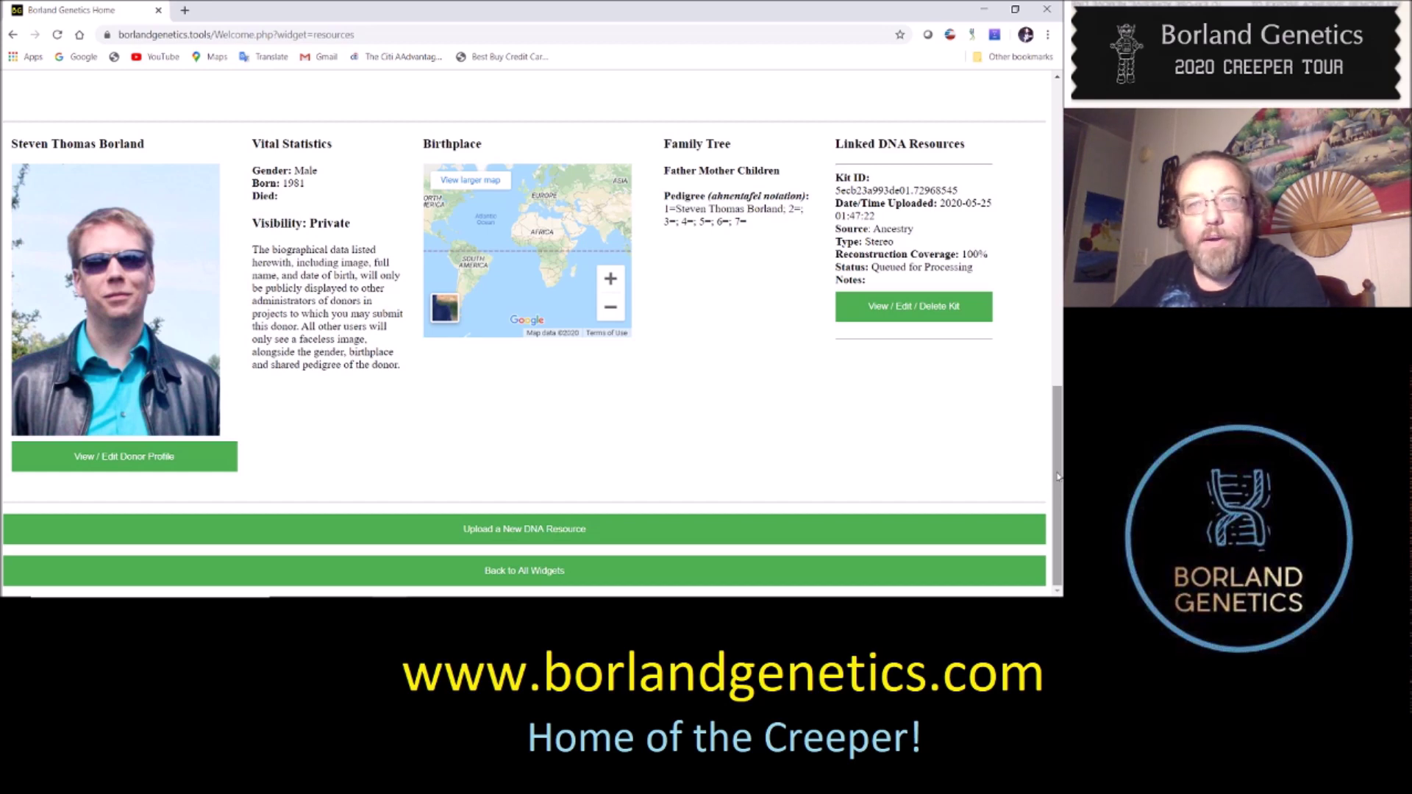
drag(1059, 476, 1063, 164)
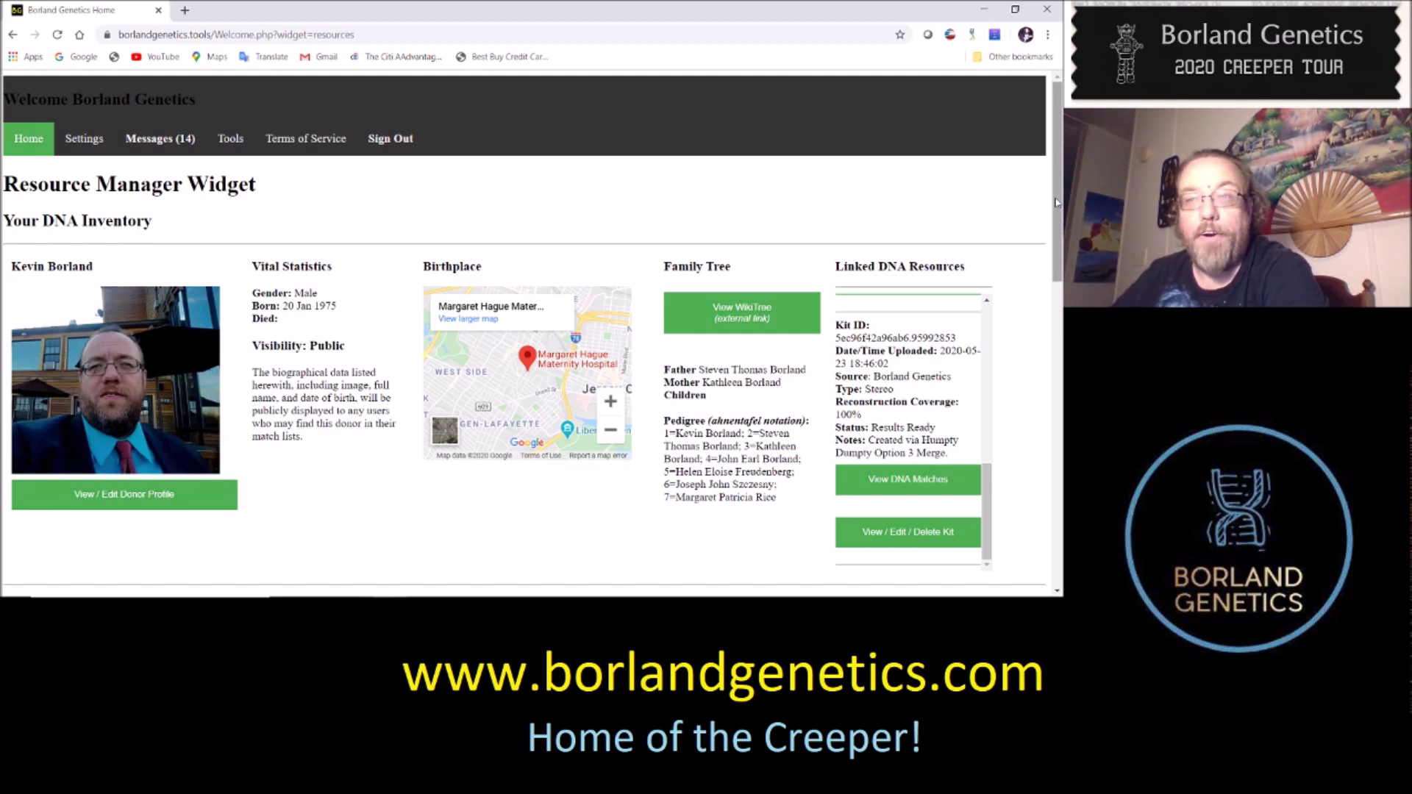
drag(1057, 203, 1056, 203)
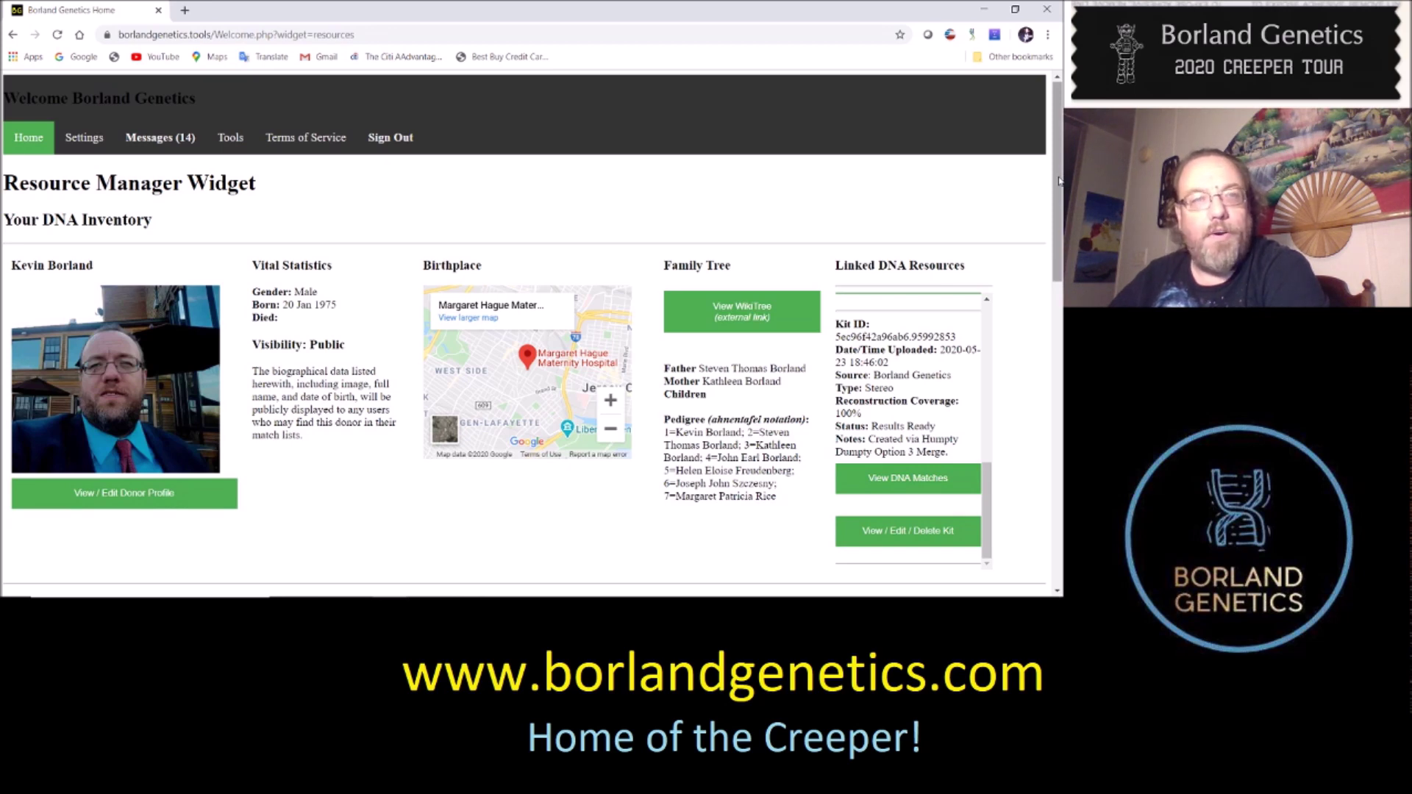
Launch the Missing Parent tool from the Tools tab's Special Phase Scripts
click(229, 139)
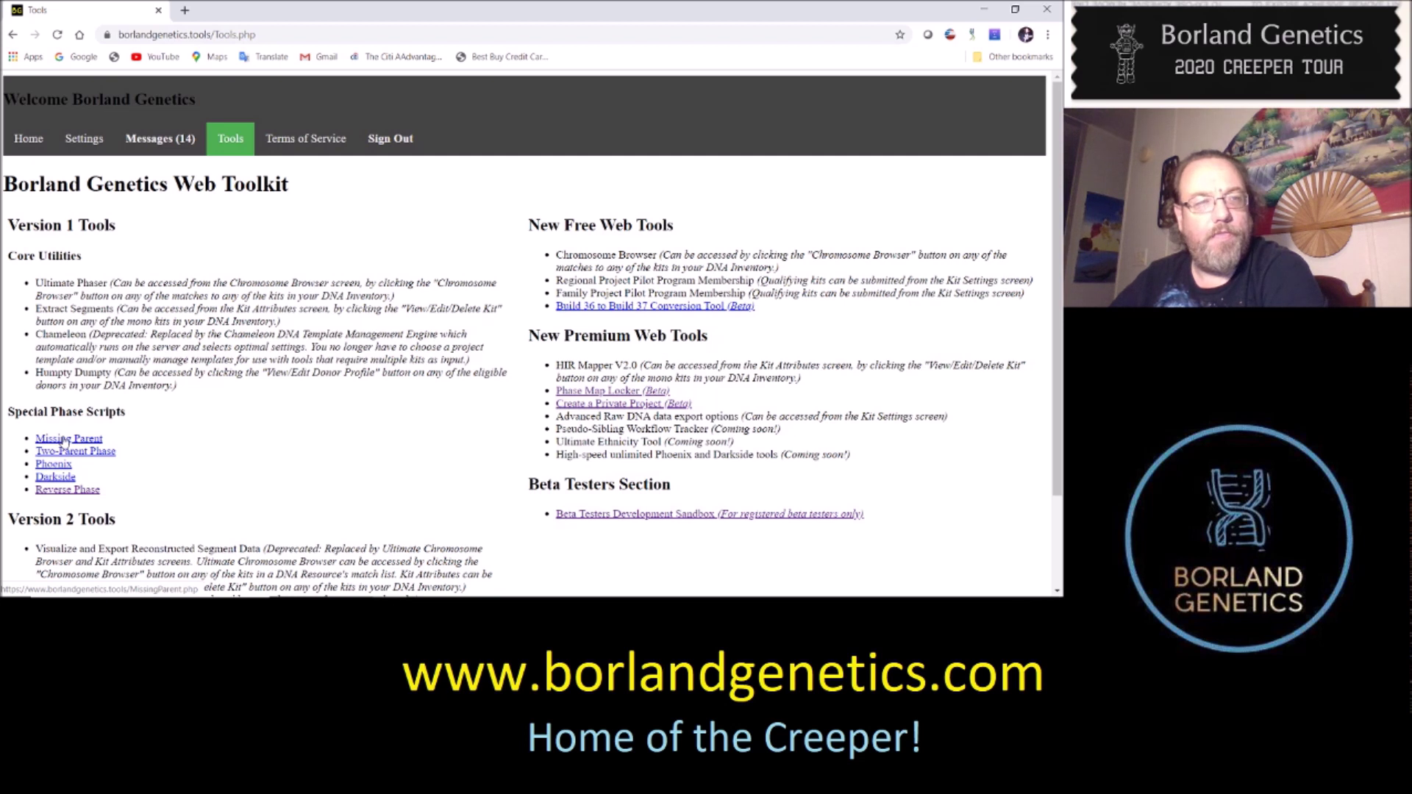
click(65, 439)
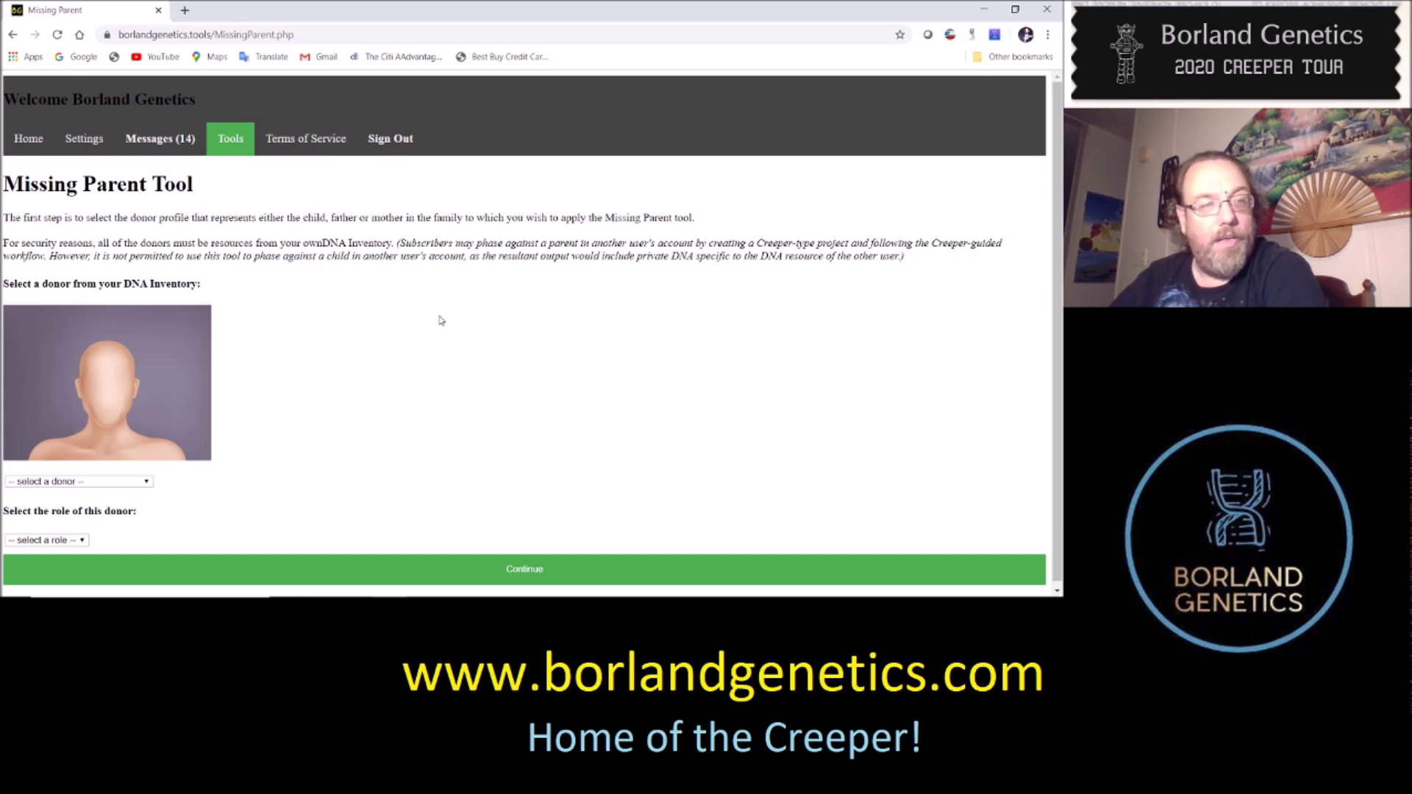
scroll(441, 320, down, 1)
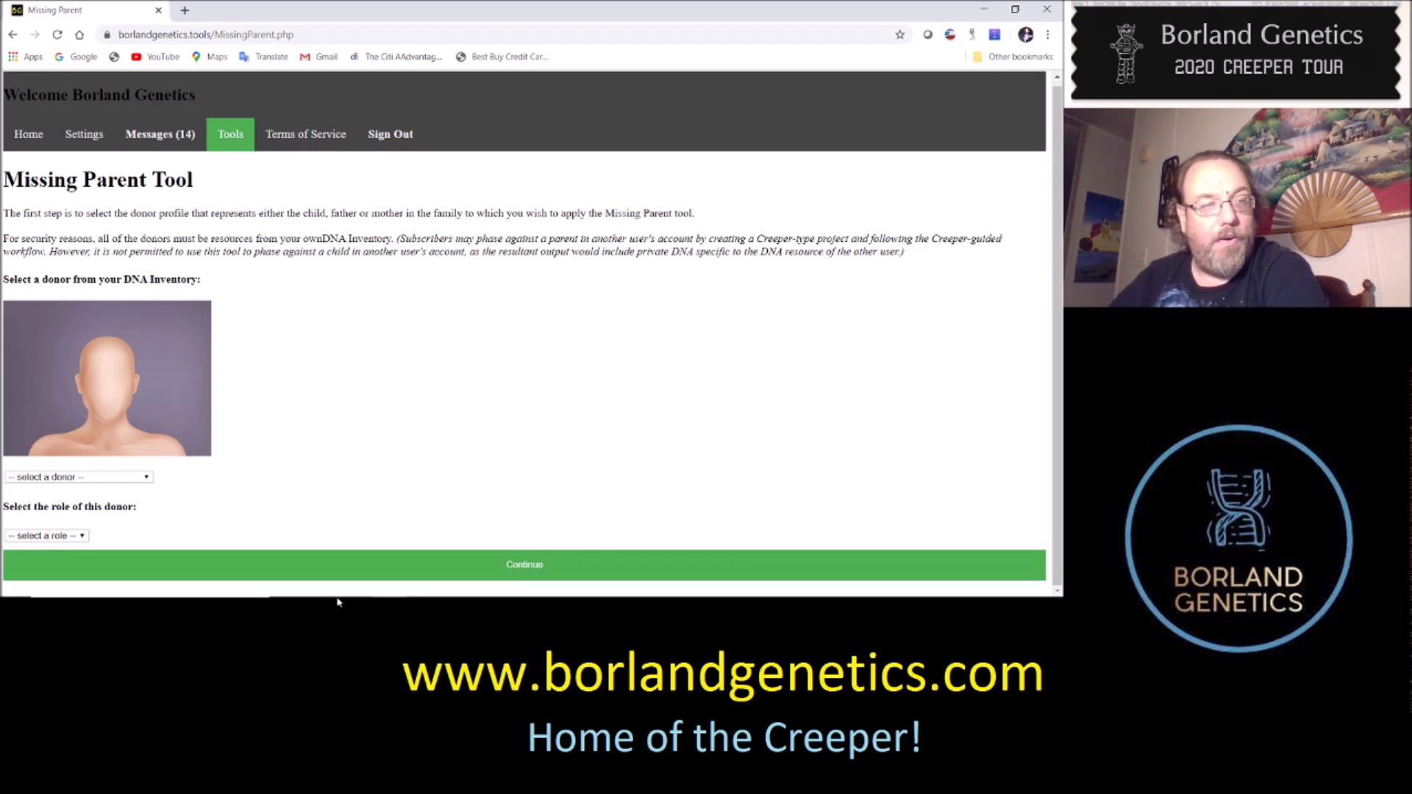
Choose the mother's profile as the donor with the Parent role and continue
click(69, 478)
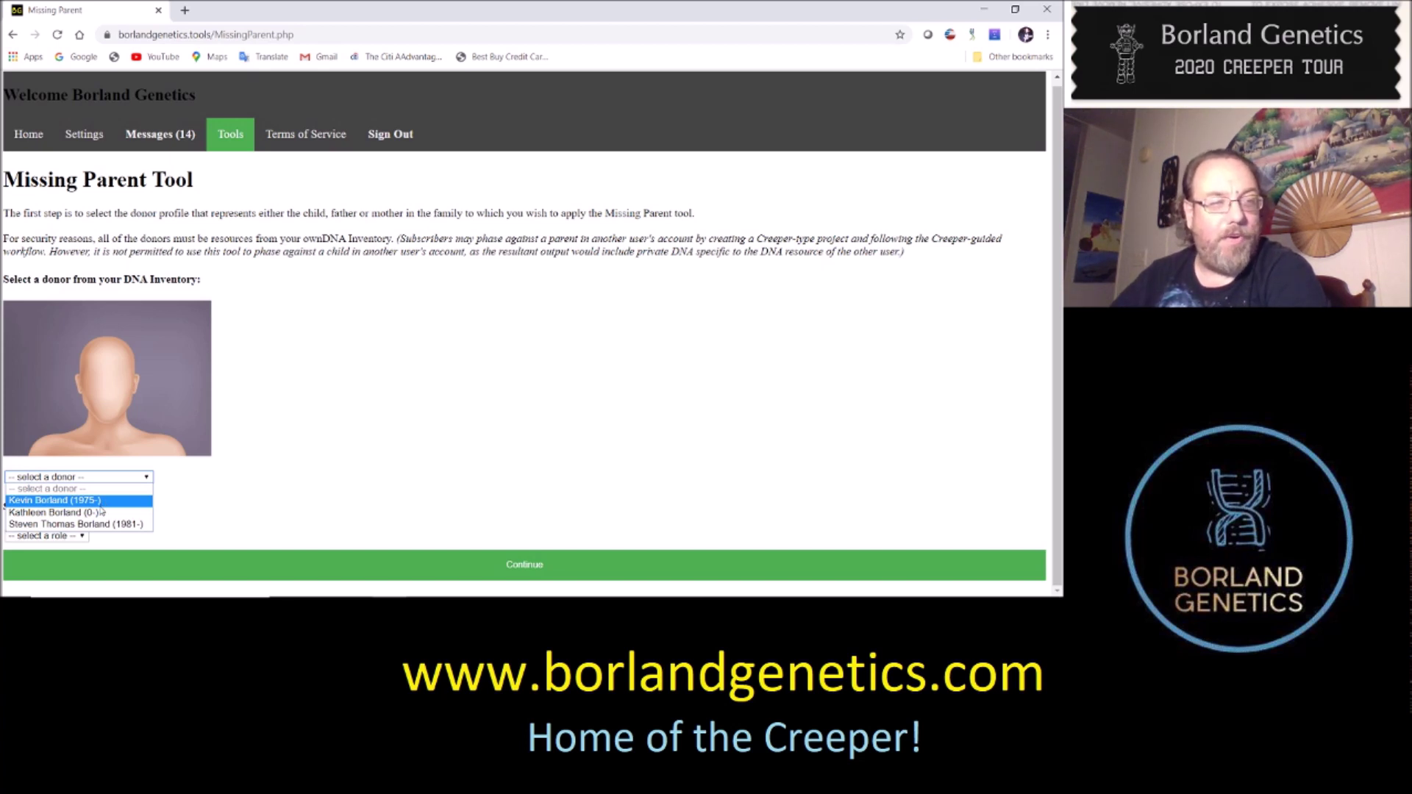
click(93, 514)
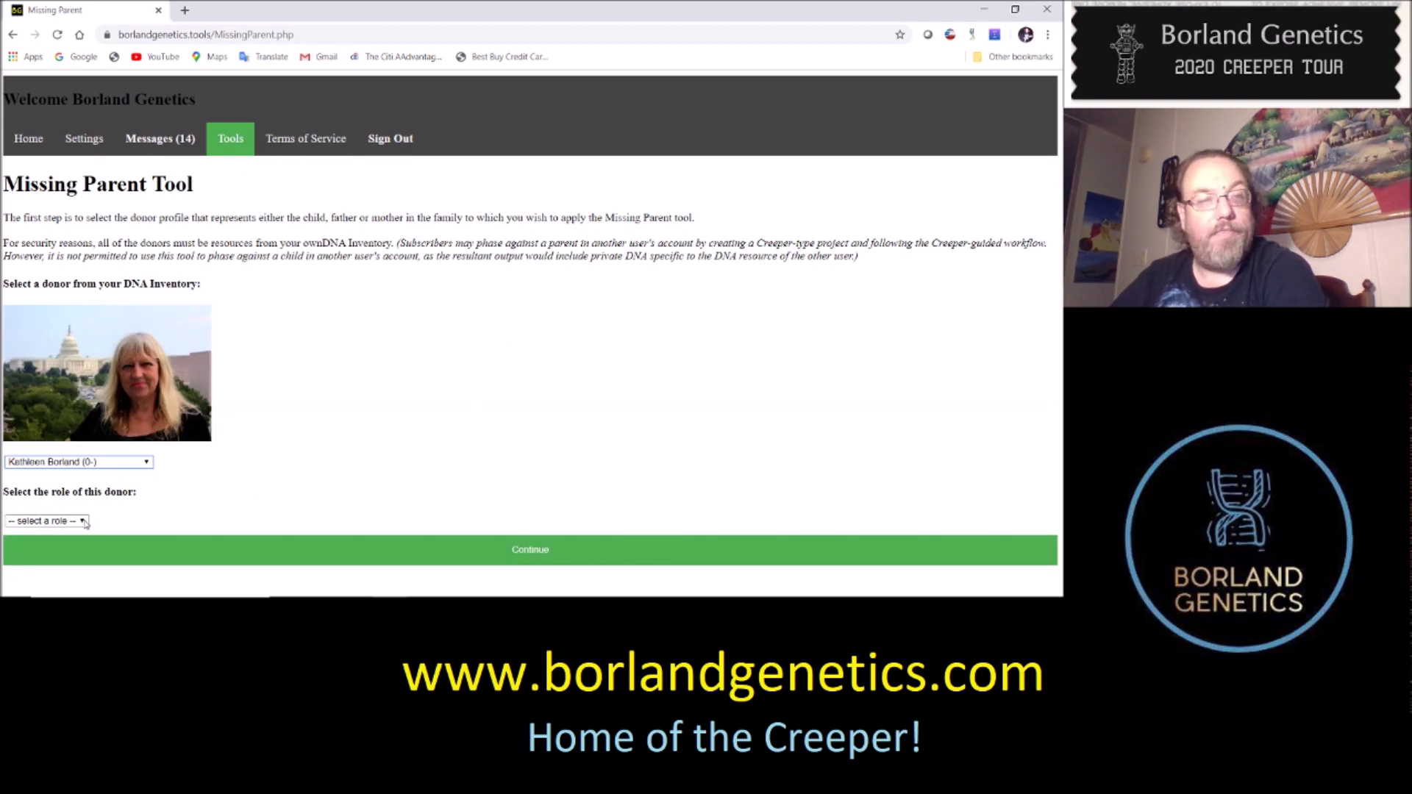
click(85, 522)
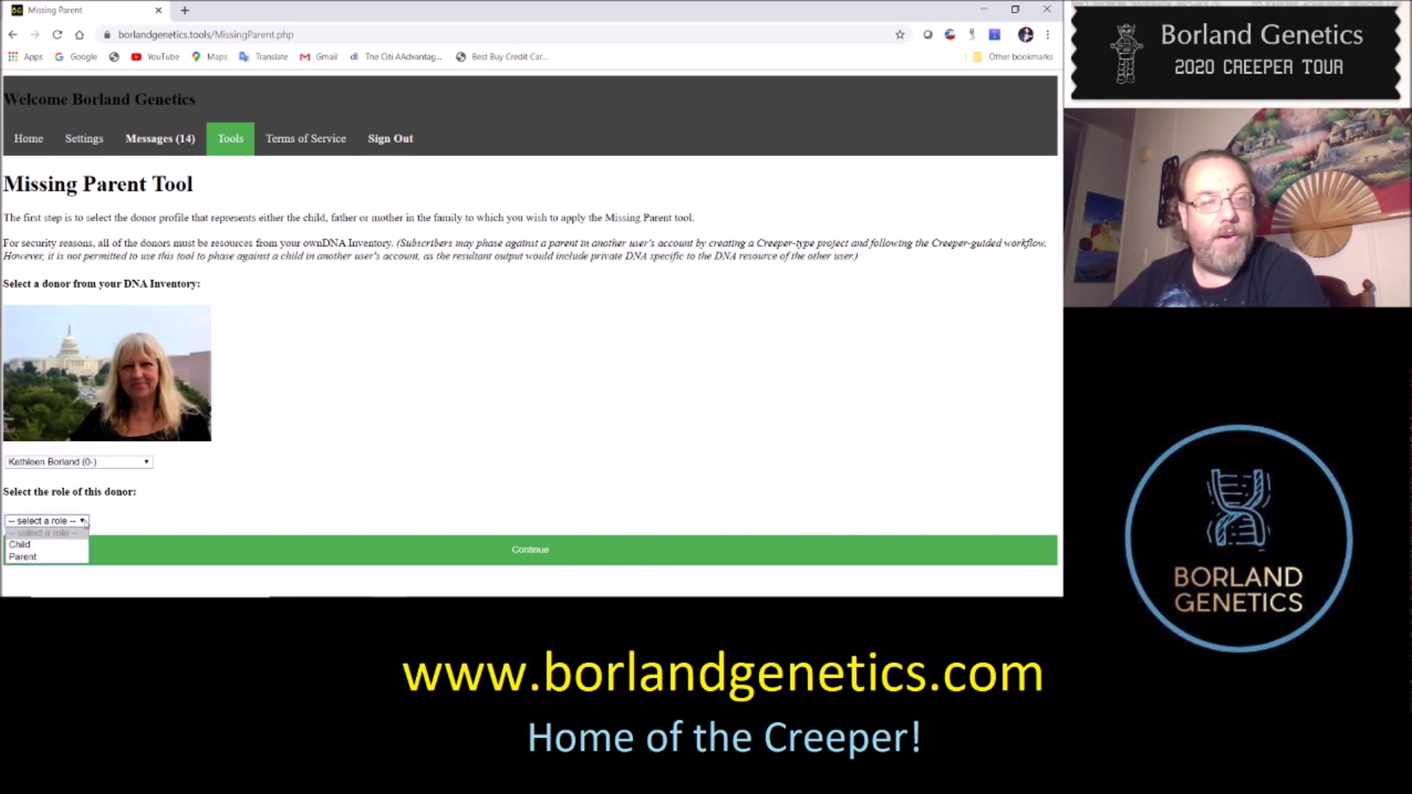
click(65, 559)
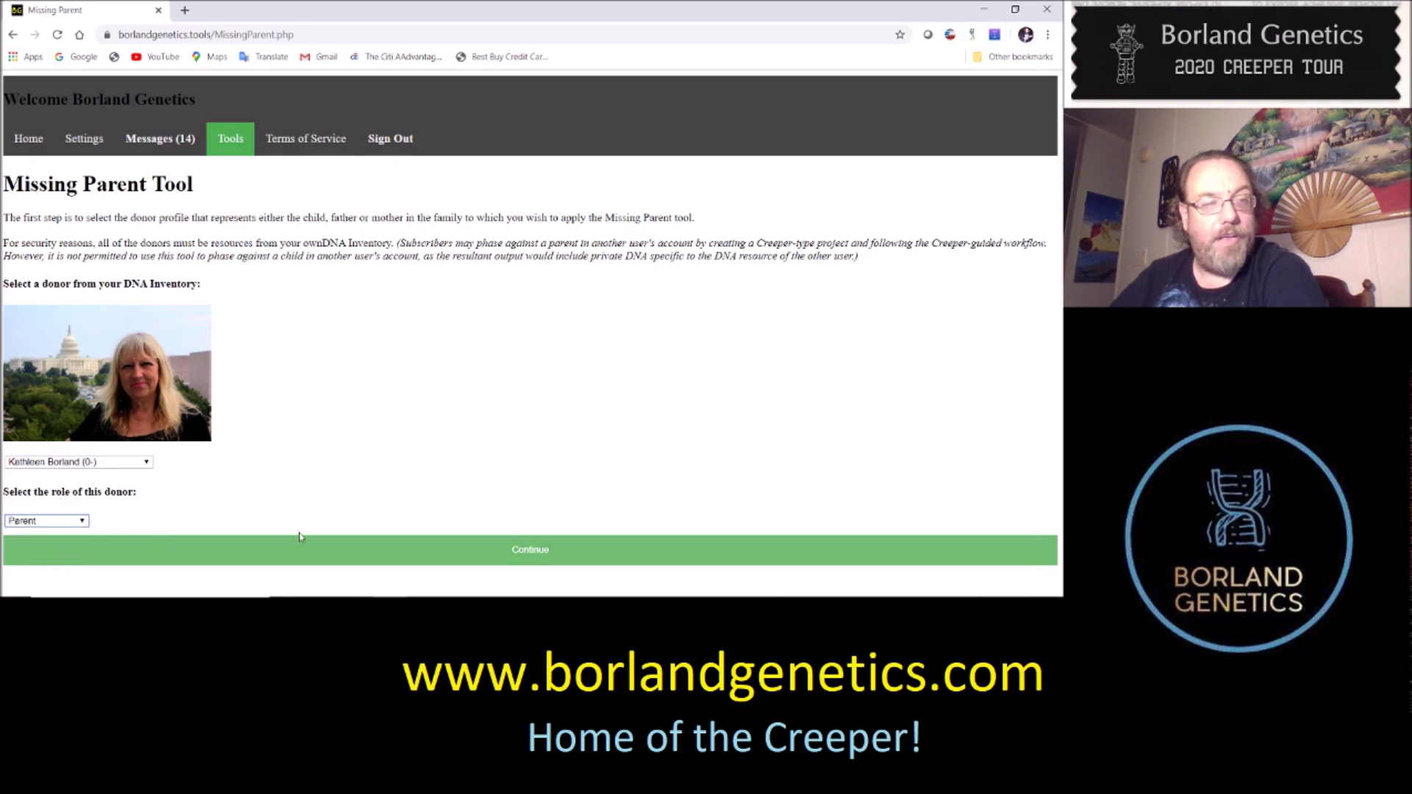
click(533, 558)
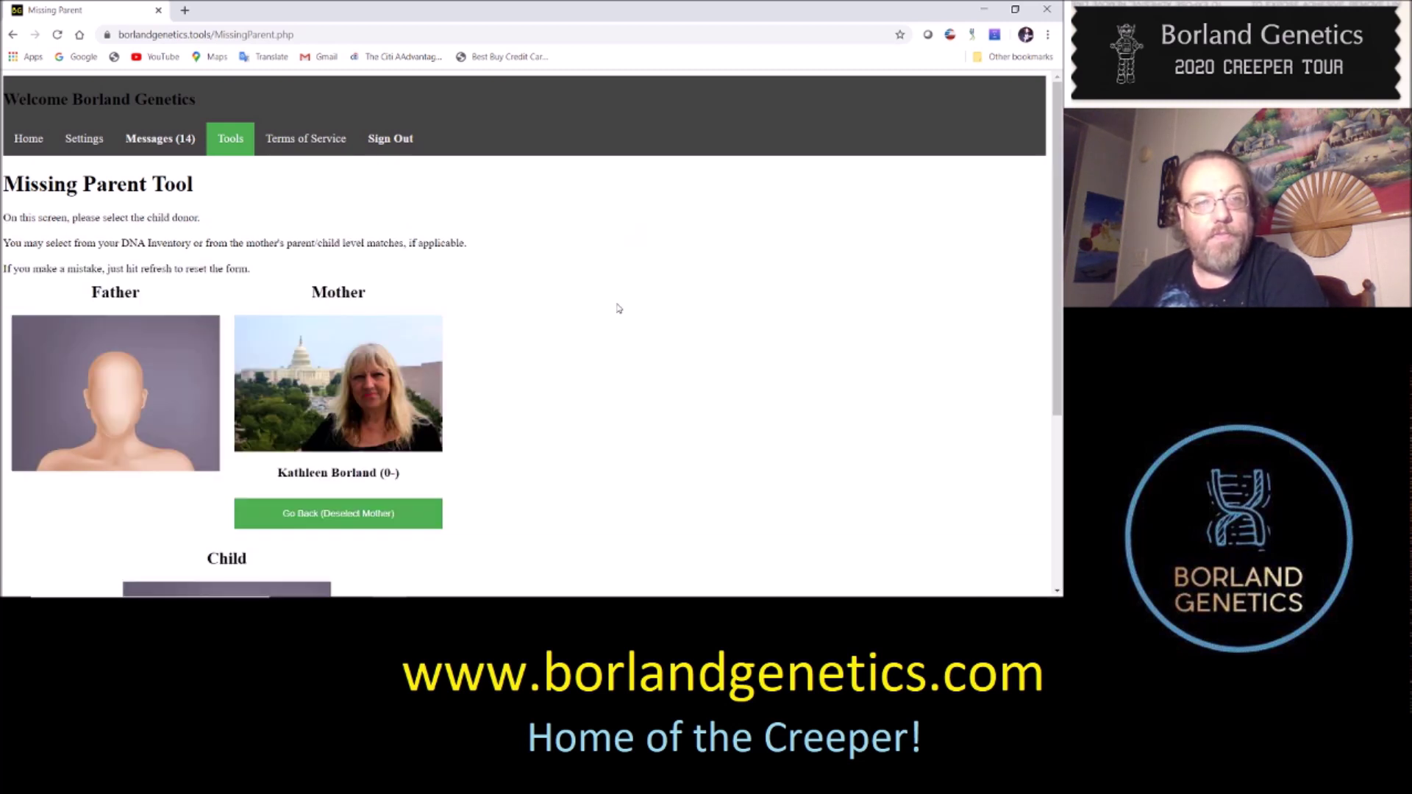
Set the son's profile as the child donor and continue to kit selection
scroll(617, 302, down, 3)
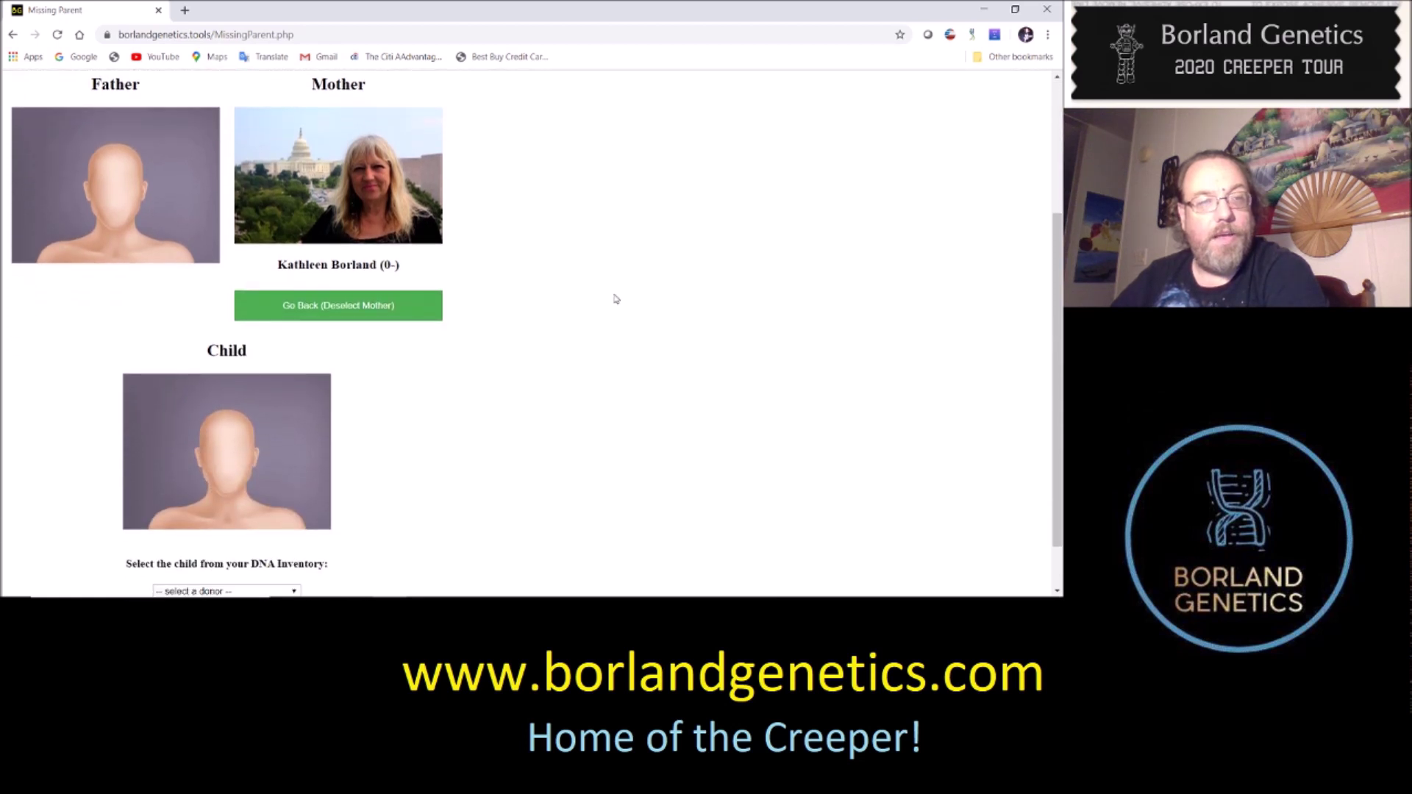
scroll(616, 299, down, 1)
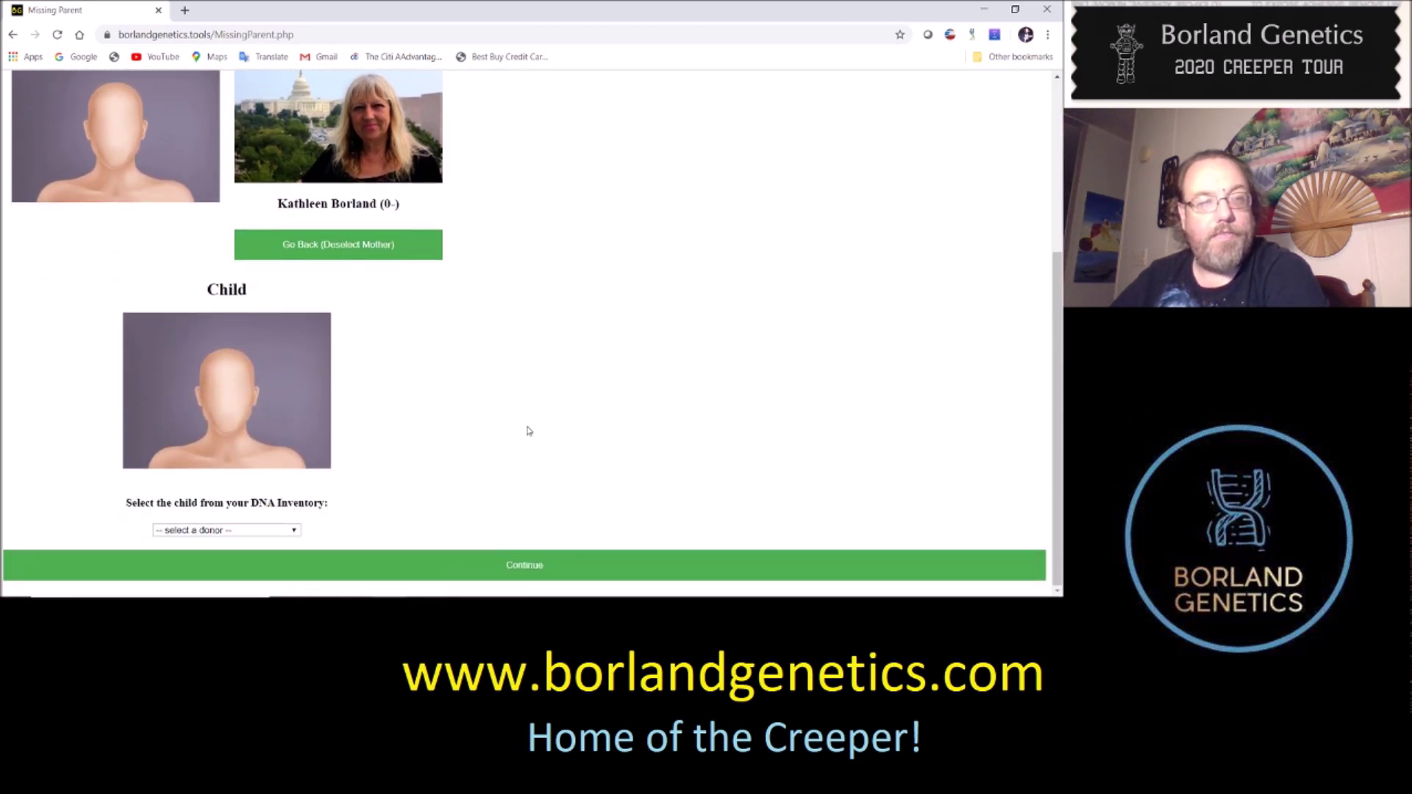
click(295, 531)
click(259, 553)
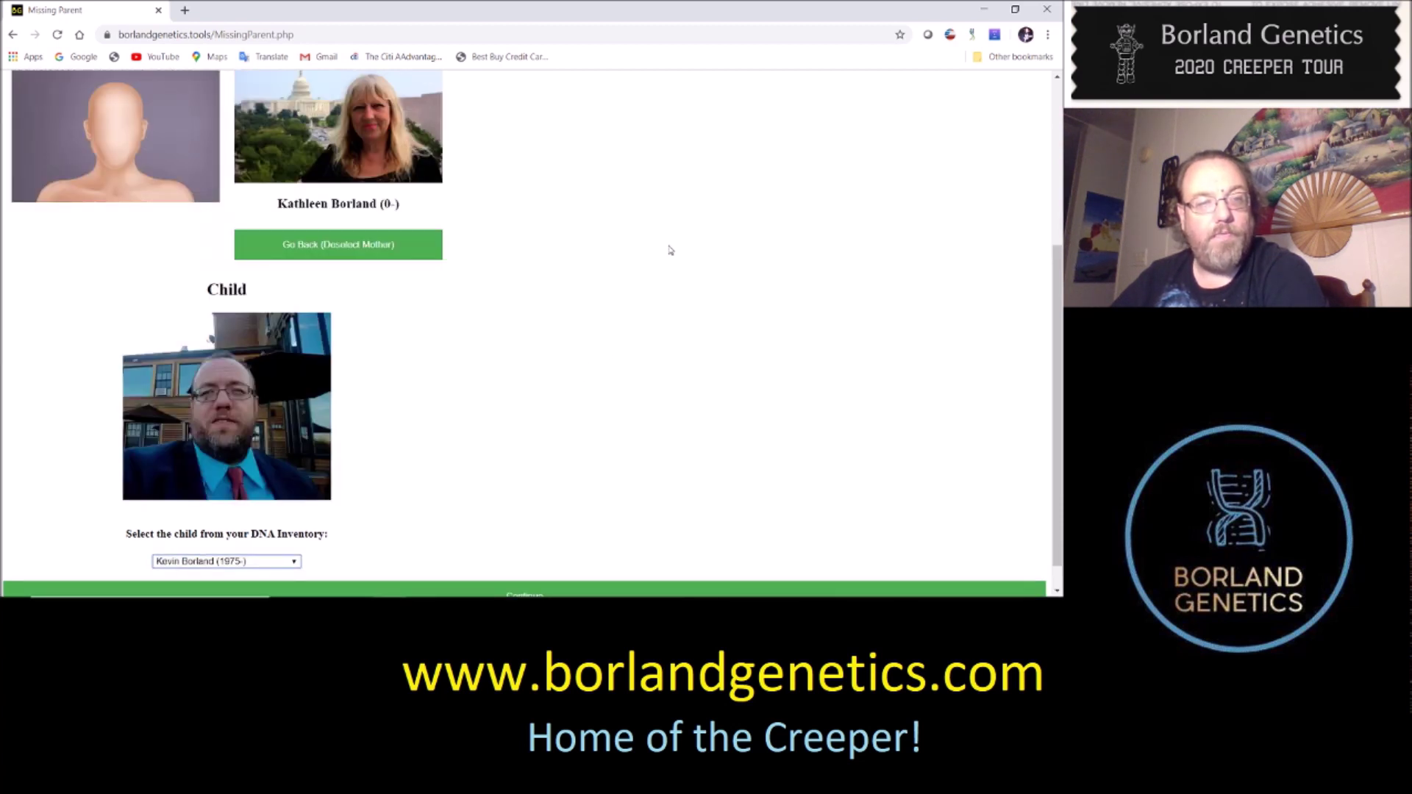
scroll(670, 250, down, 1)
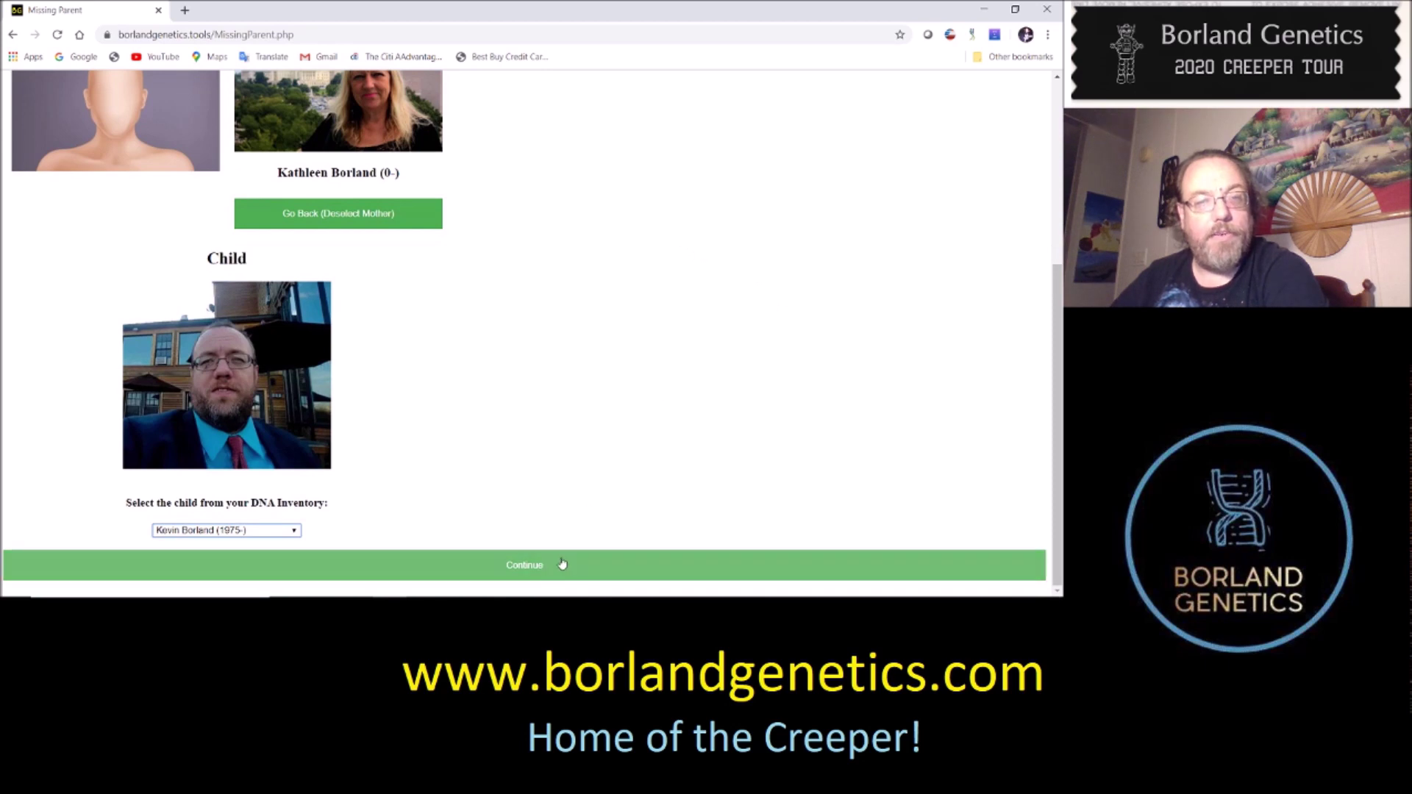
click(563, 564)
scroll(678, 237, up, 2)
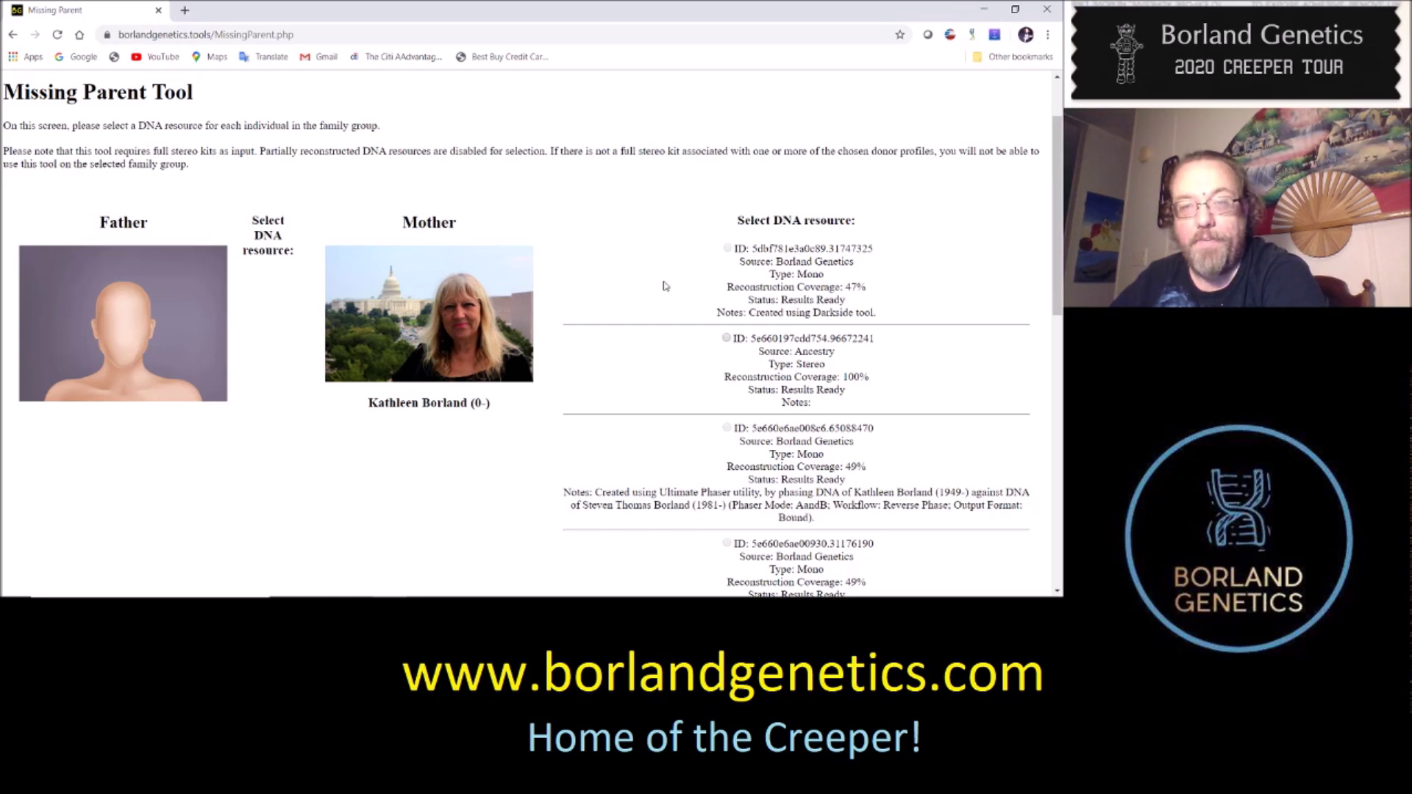
Select the mother's Ancestry stereo kit and the child's Humpty Dumpty merge kit, then continue
scroll(667, 280, down, 8)
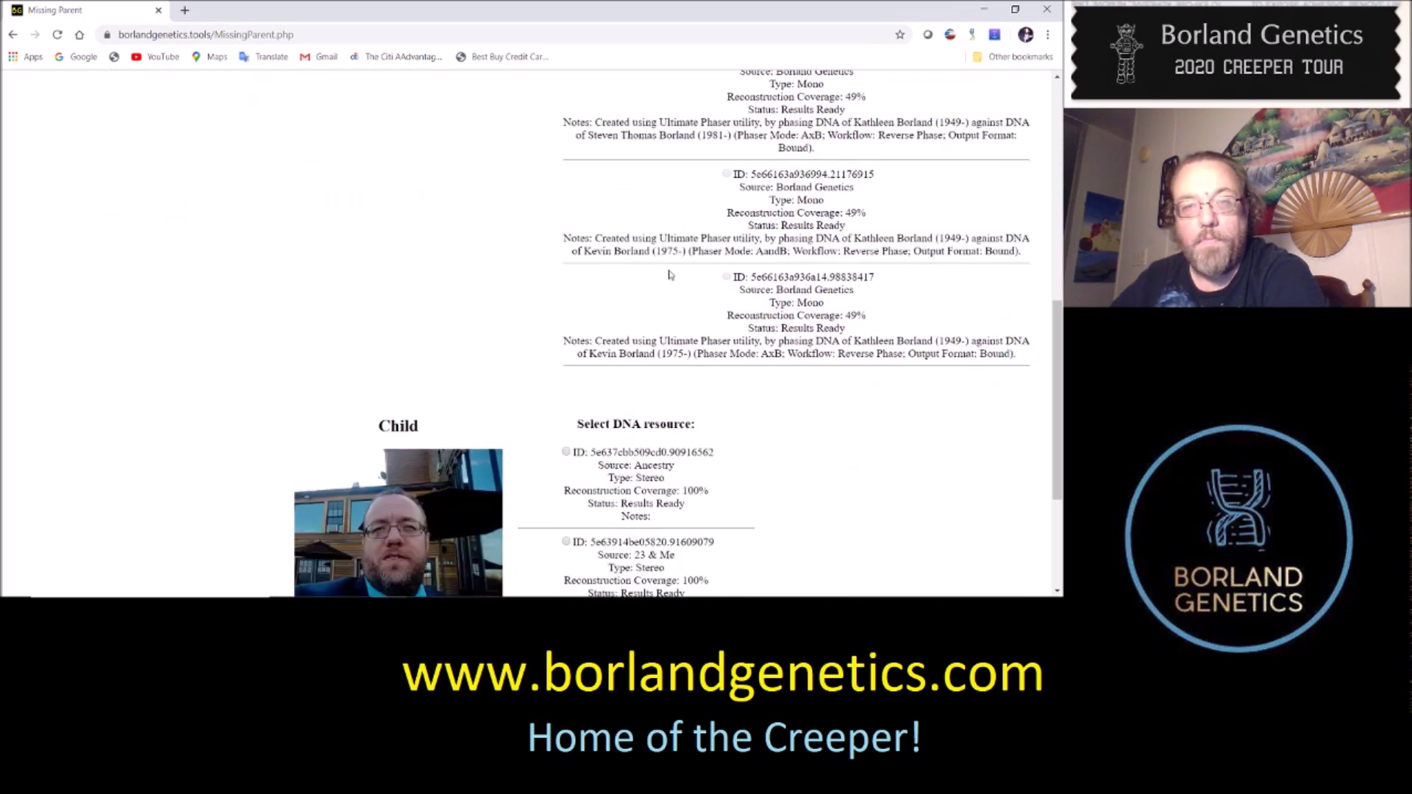
scroll(669, 276, down, 4)
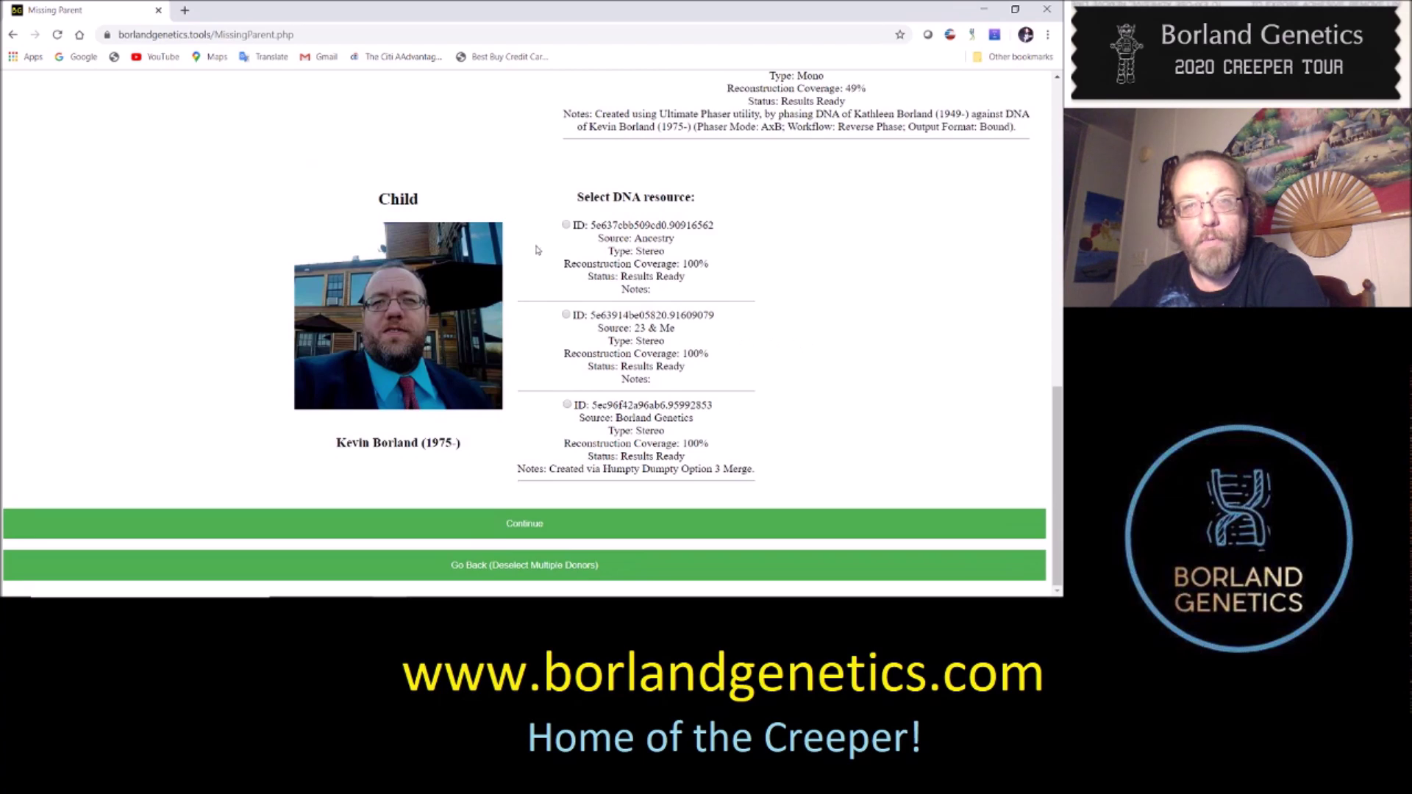
scroll(673, 237, up, 6)
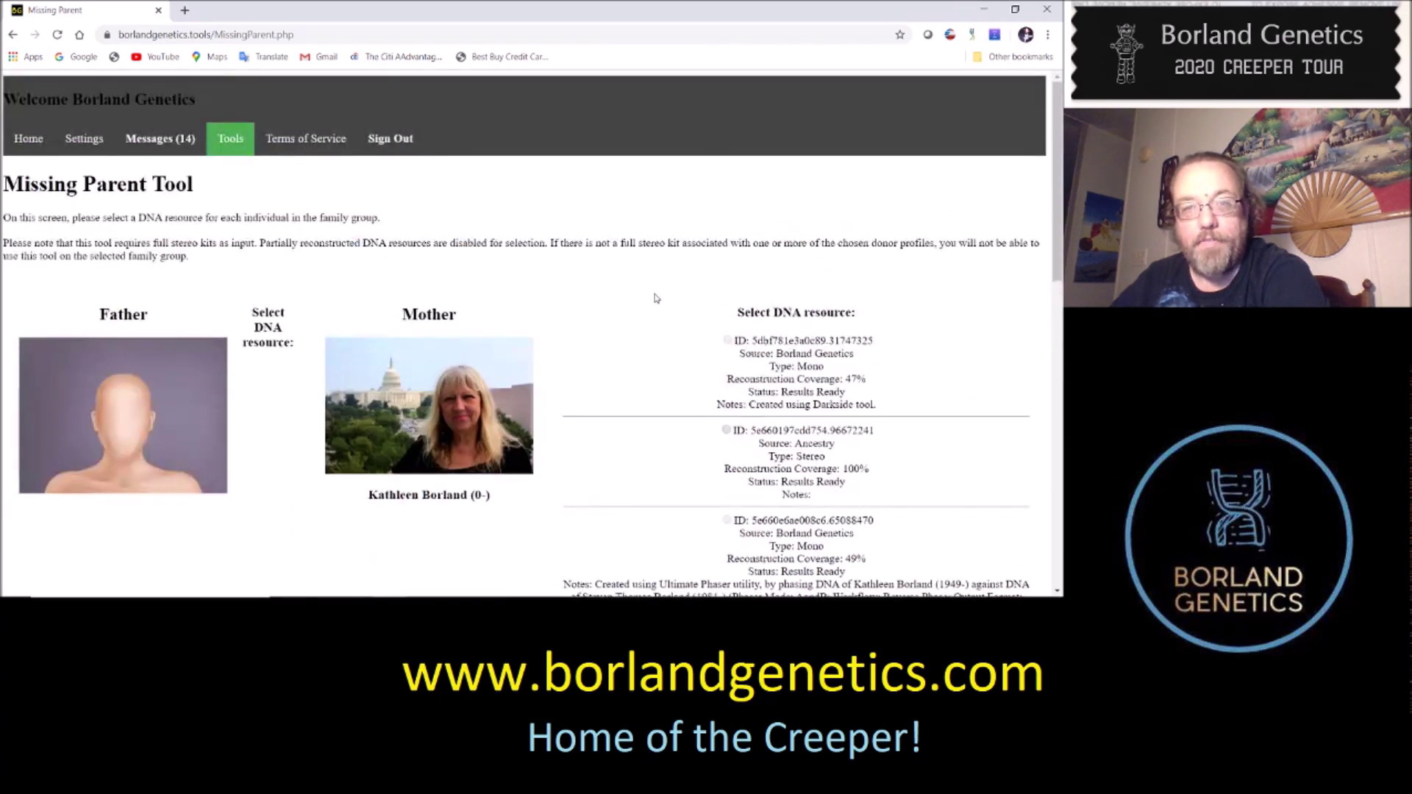
scroll(658, 374, down, 3)
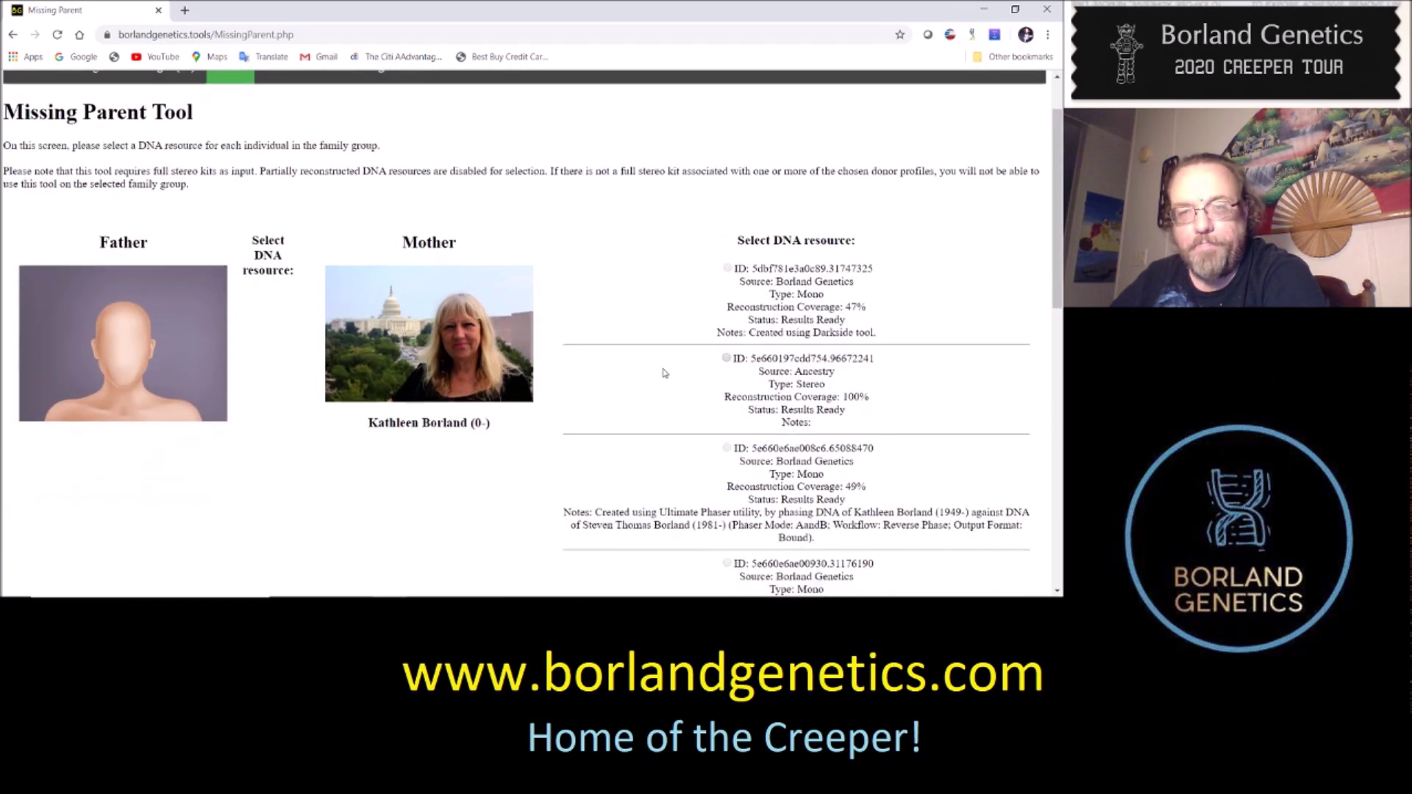
click(727, 222)
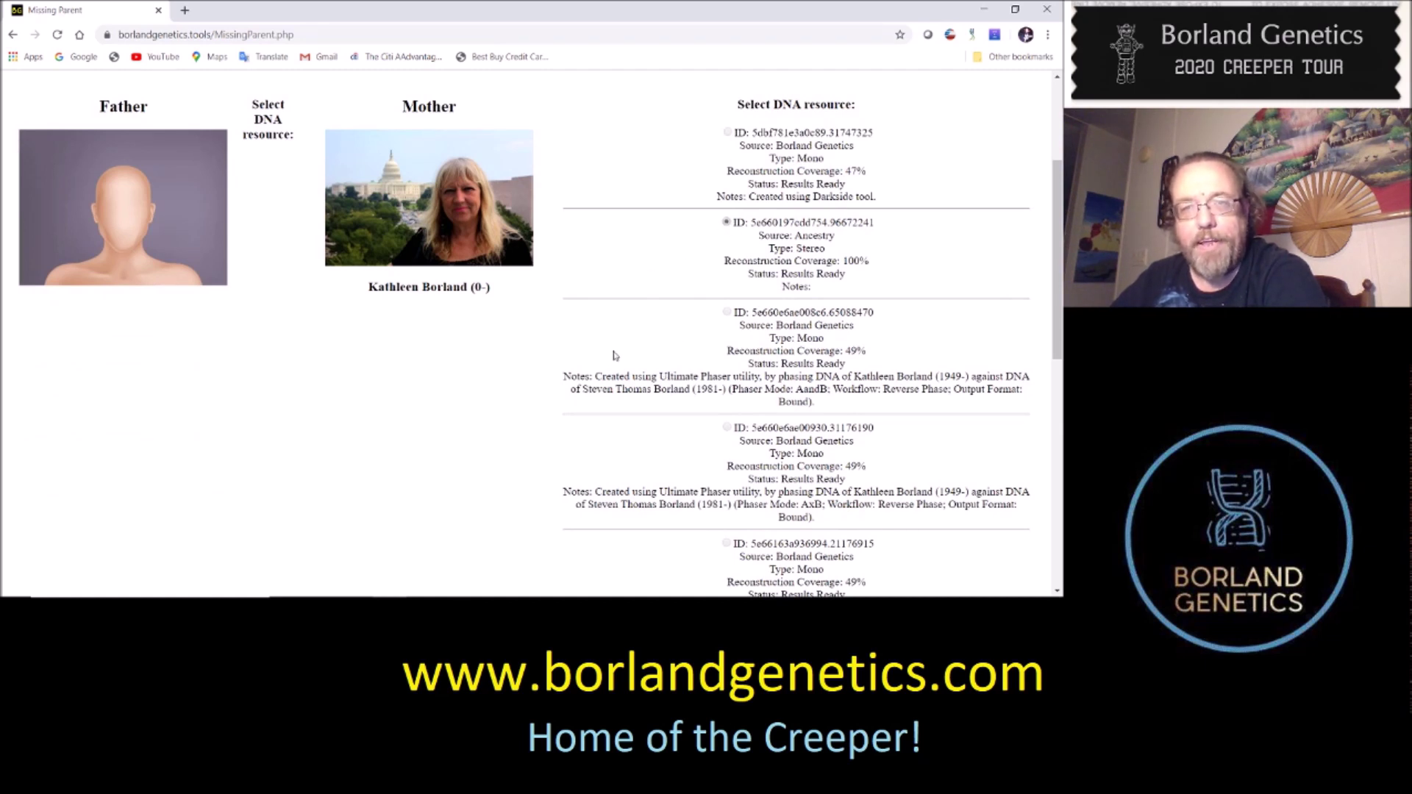
scroll(514, 414, down, 10)
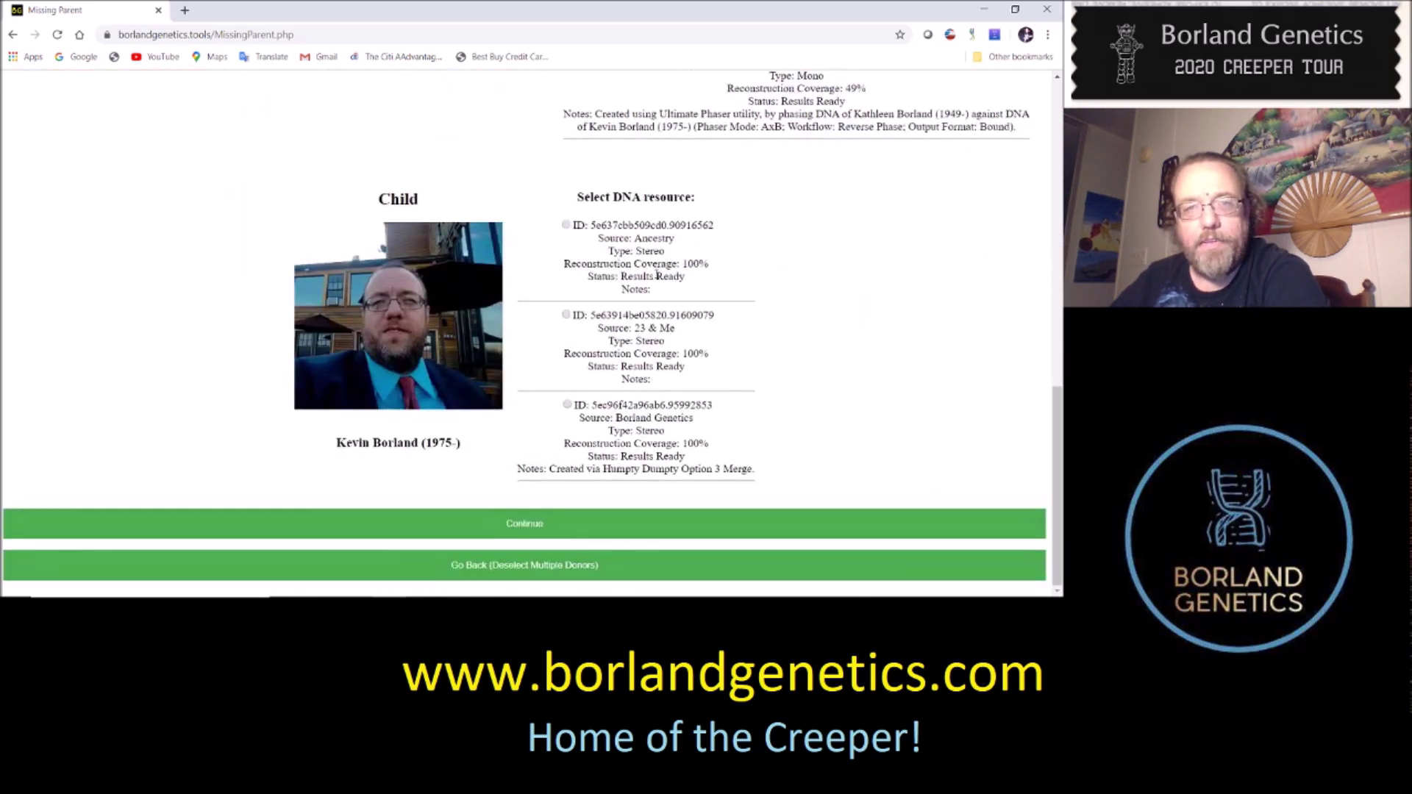
click(566, 405)
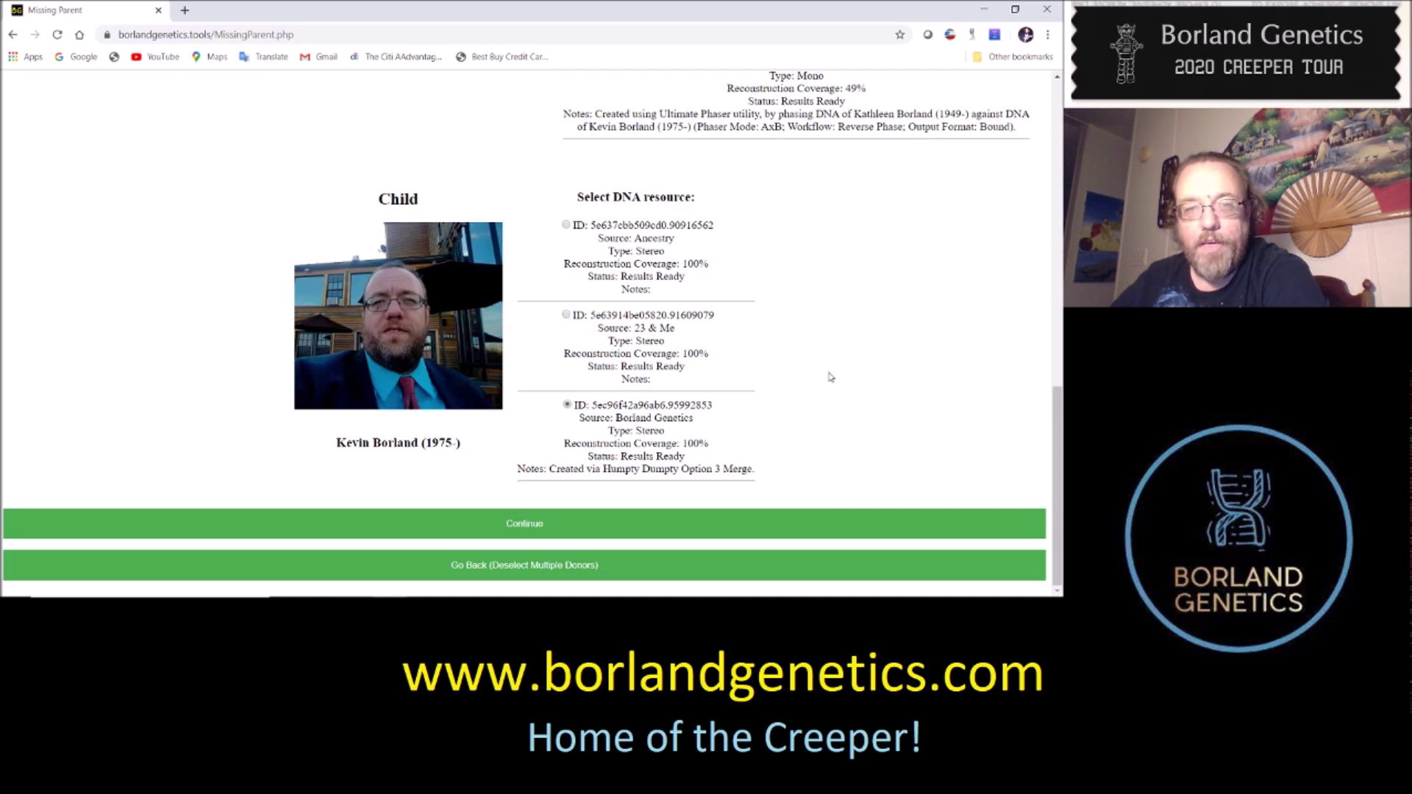
click(537, 522)
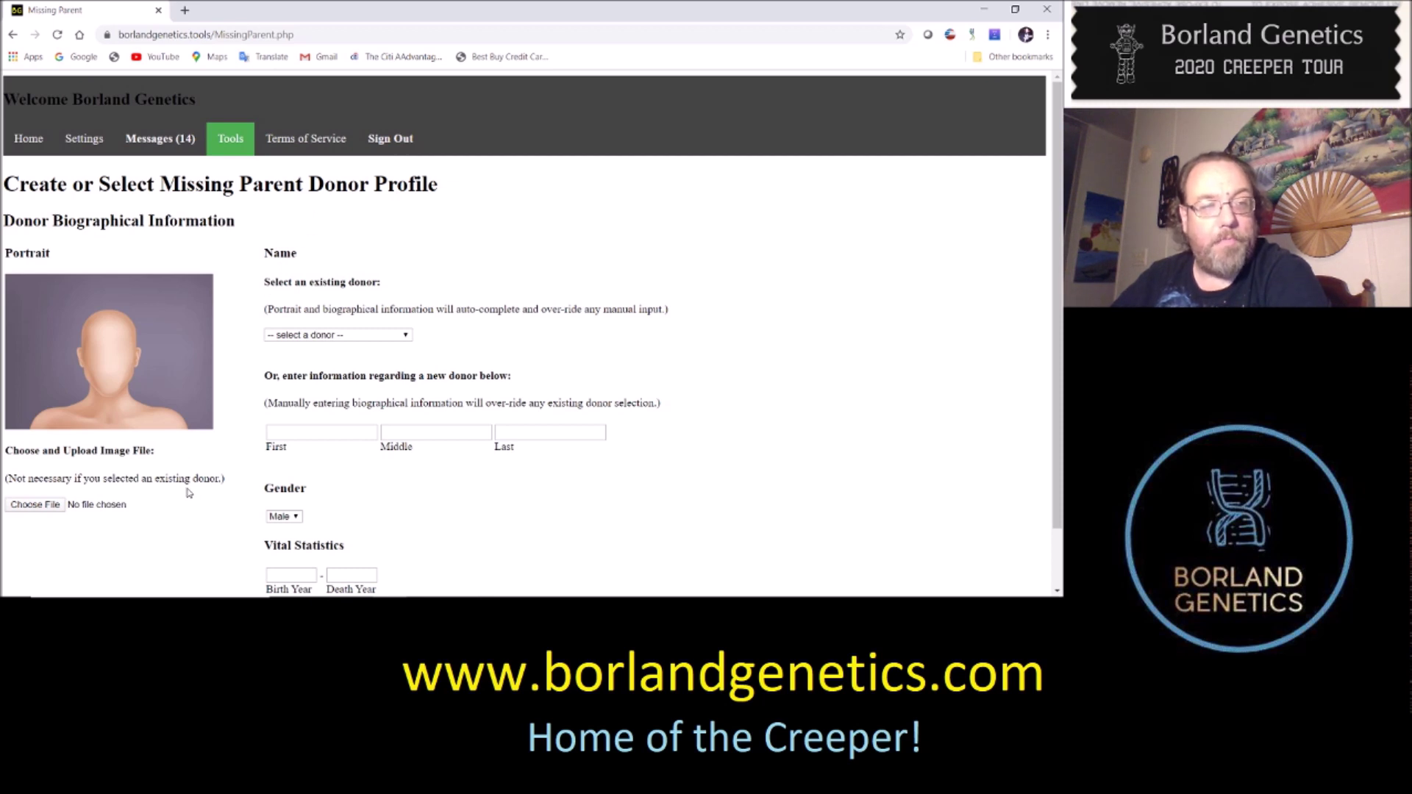
Attach Dad.JPG from Downloads as the father's portrait
click(44, 506)
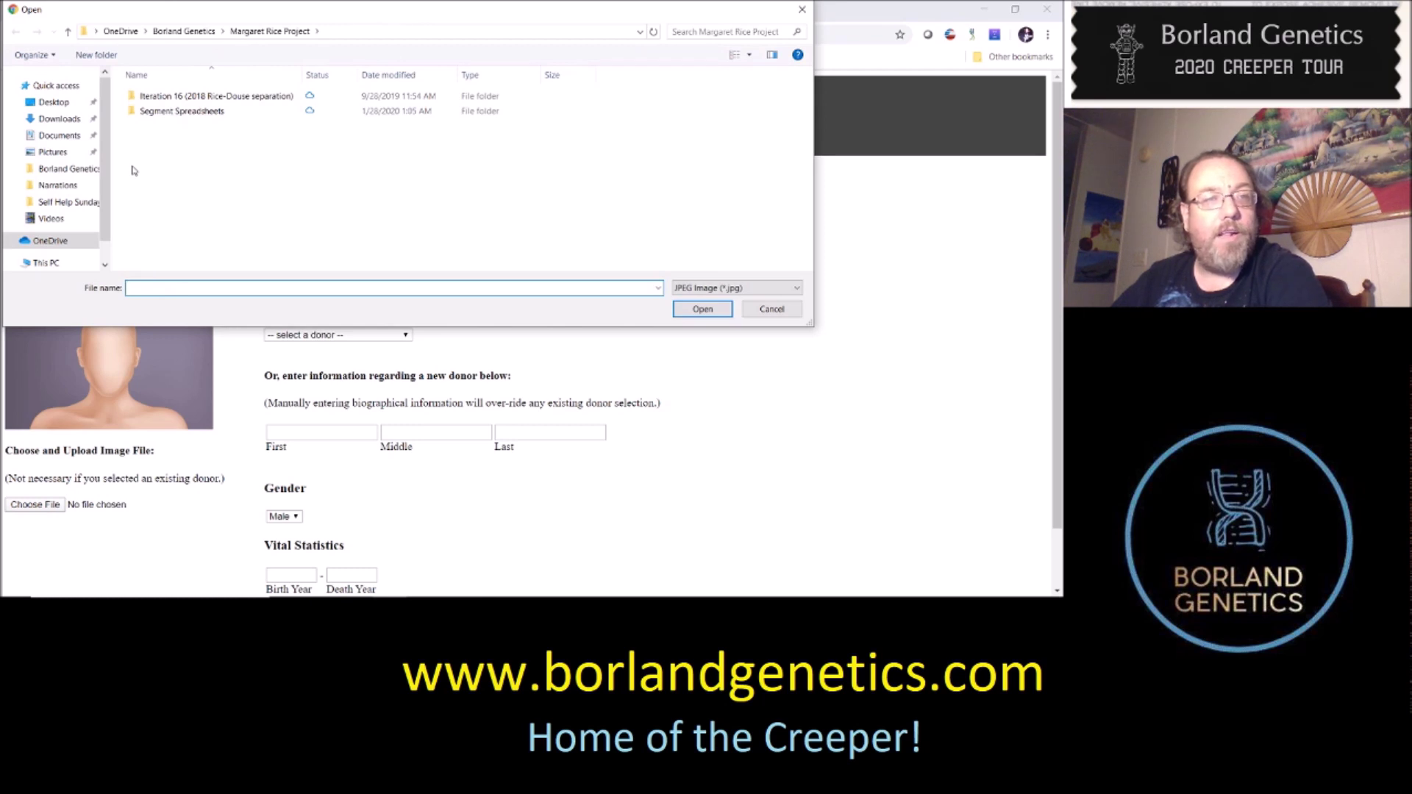
click(59, 118)
double_click(160, 122)
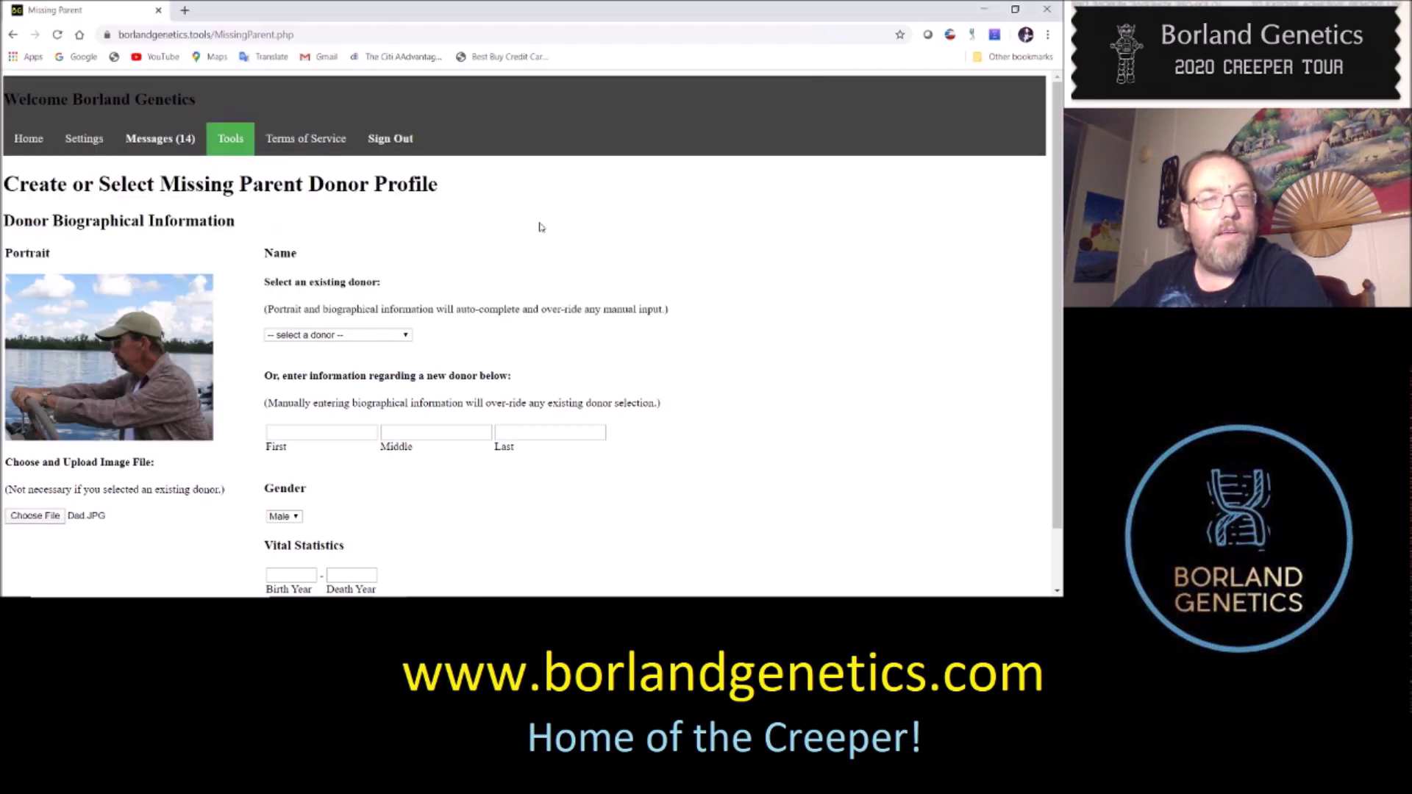
scroll(877, 397, down, 1)
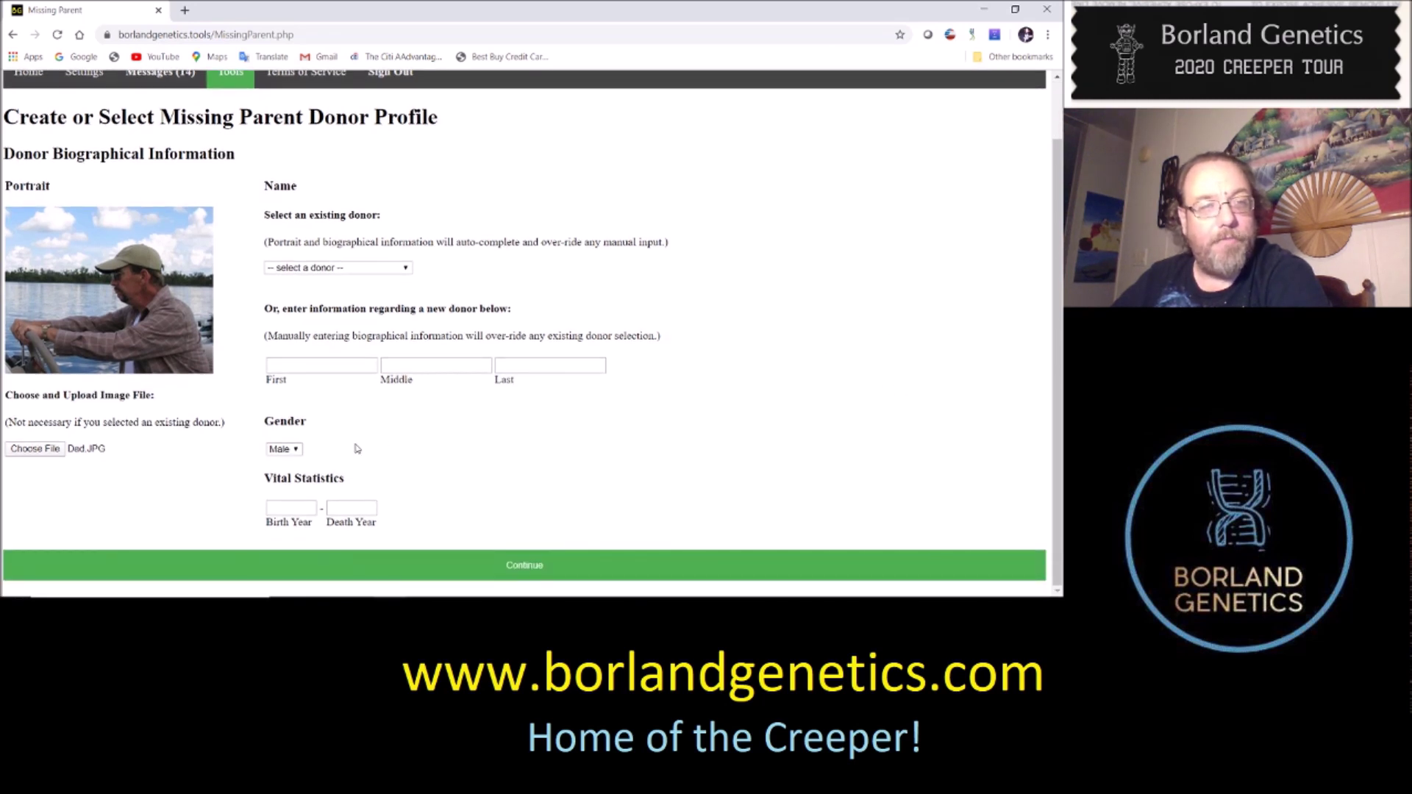
Enter the father's first, middle and last names and years 1950–2011, then submit the profile
click(329, 366)
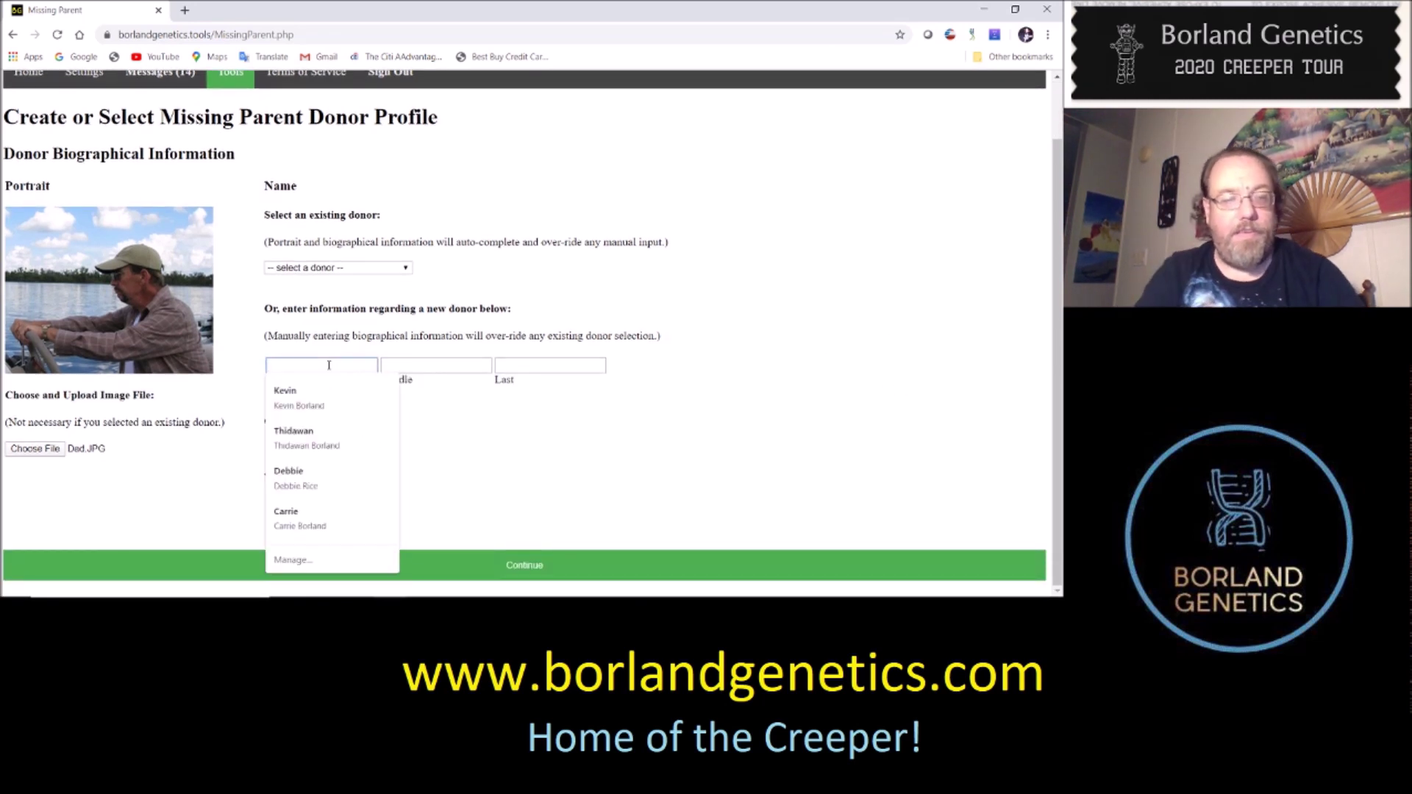
key(Tab)
key(Tab)
key(Tab)
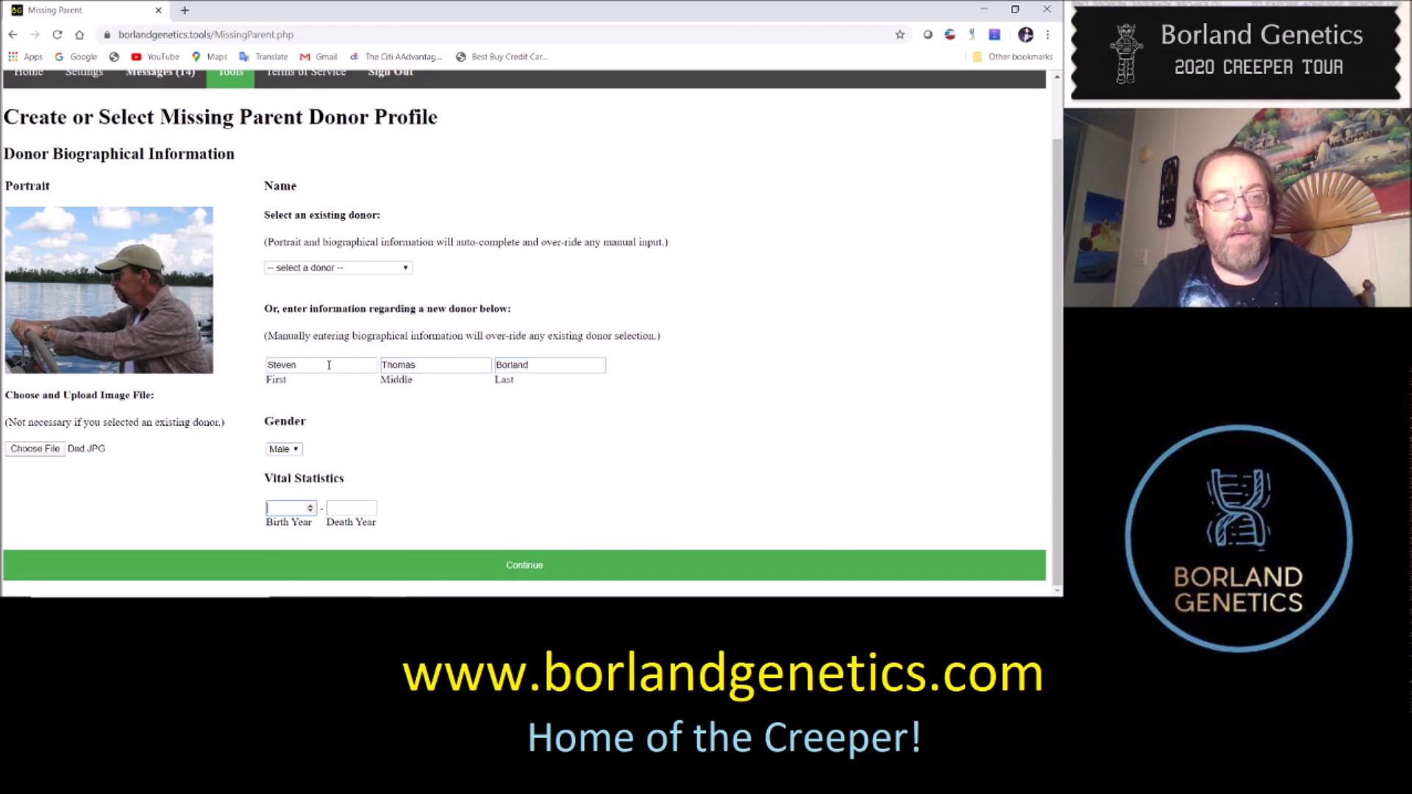
text(1950)
key(Tab)
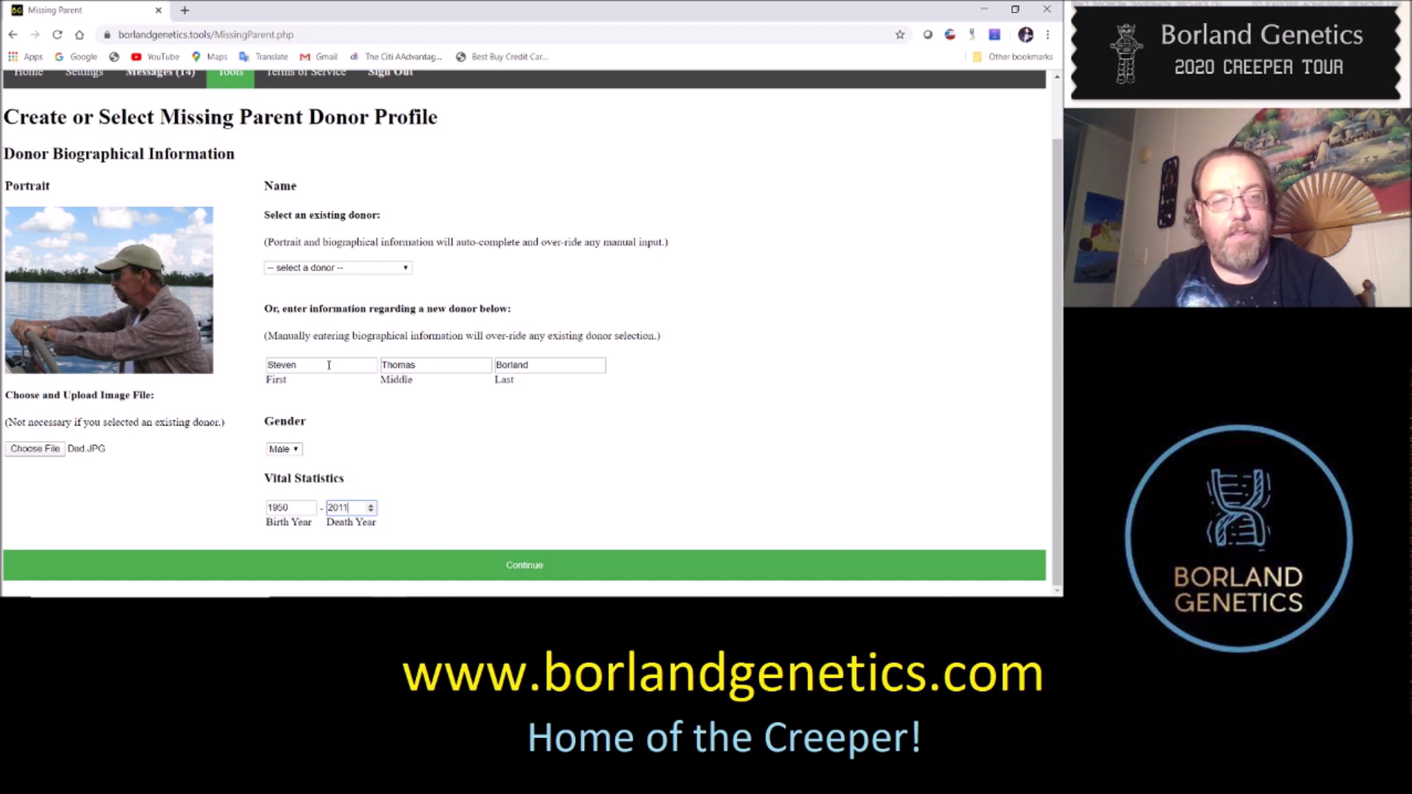
click(744, 426)
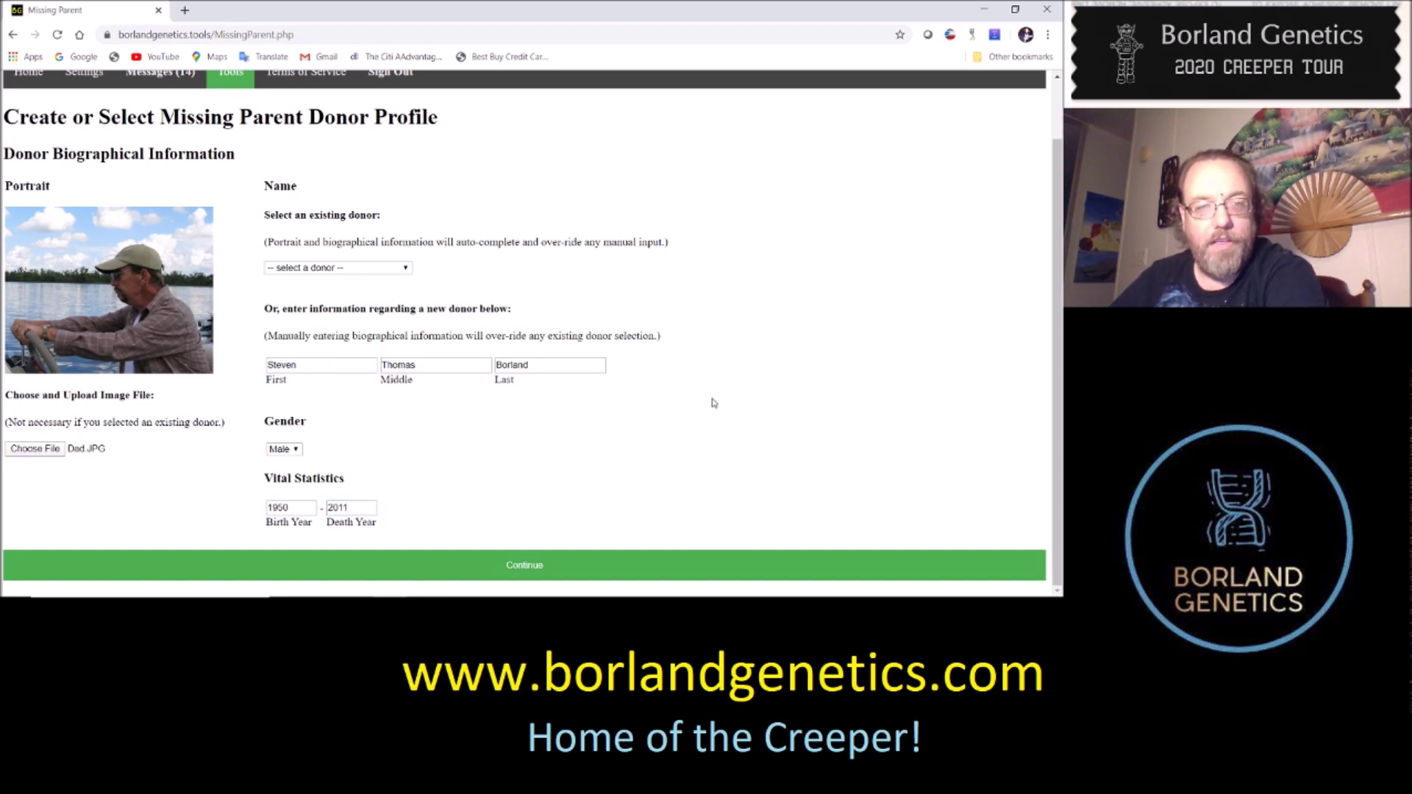
click(523, 566)
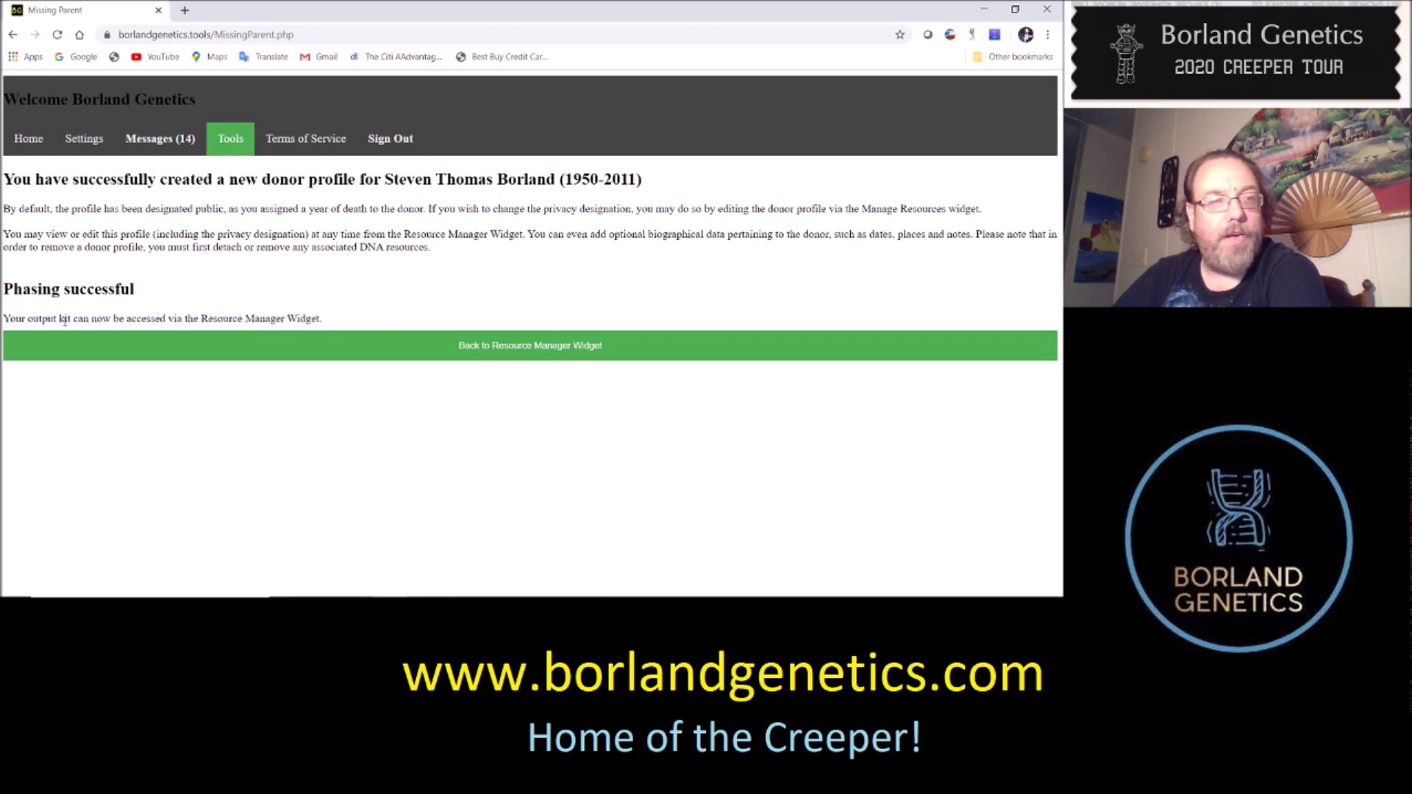
Return to the Resource Manager and scroll to the new father profile with its 47% mono kit
click(539, 349)
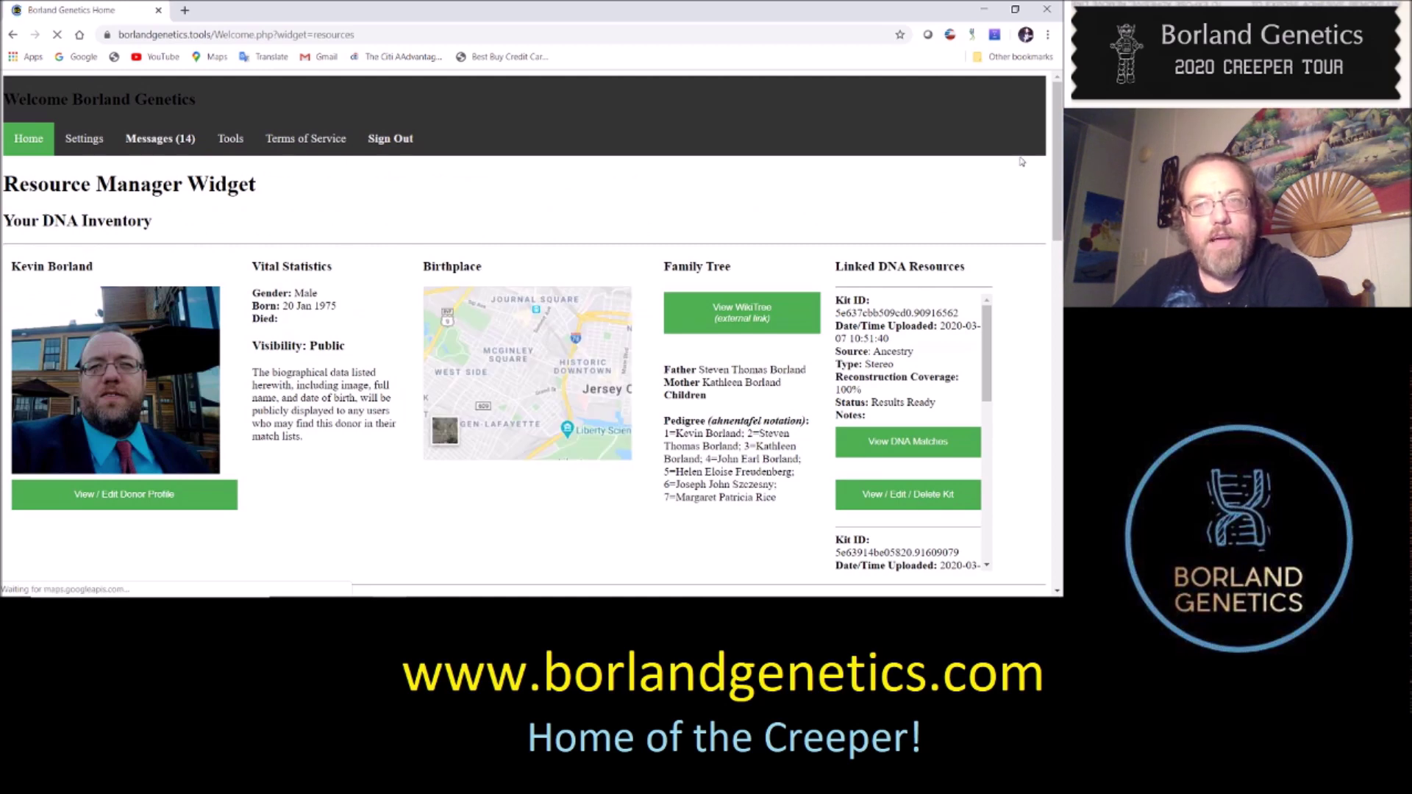
drag(1059, 136, 1065, 480)
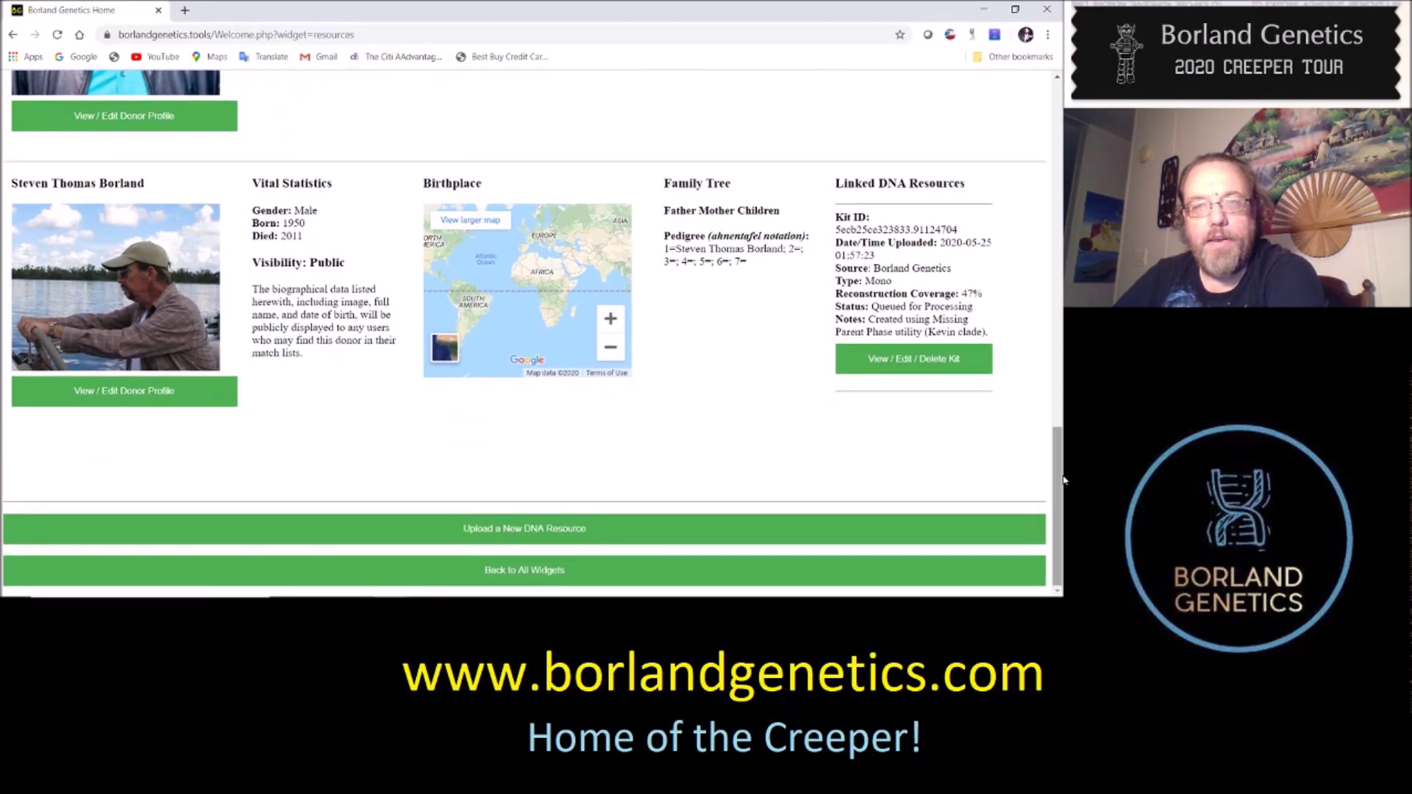
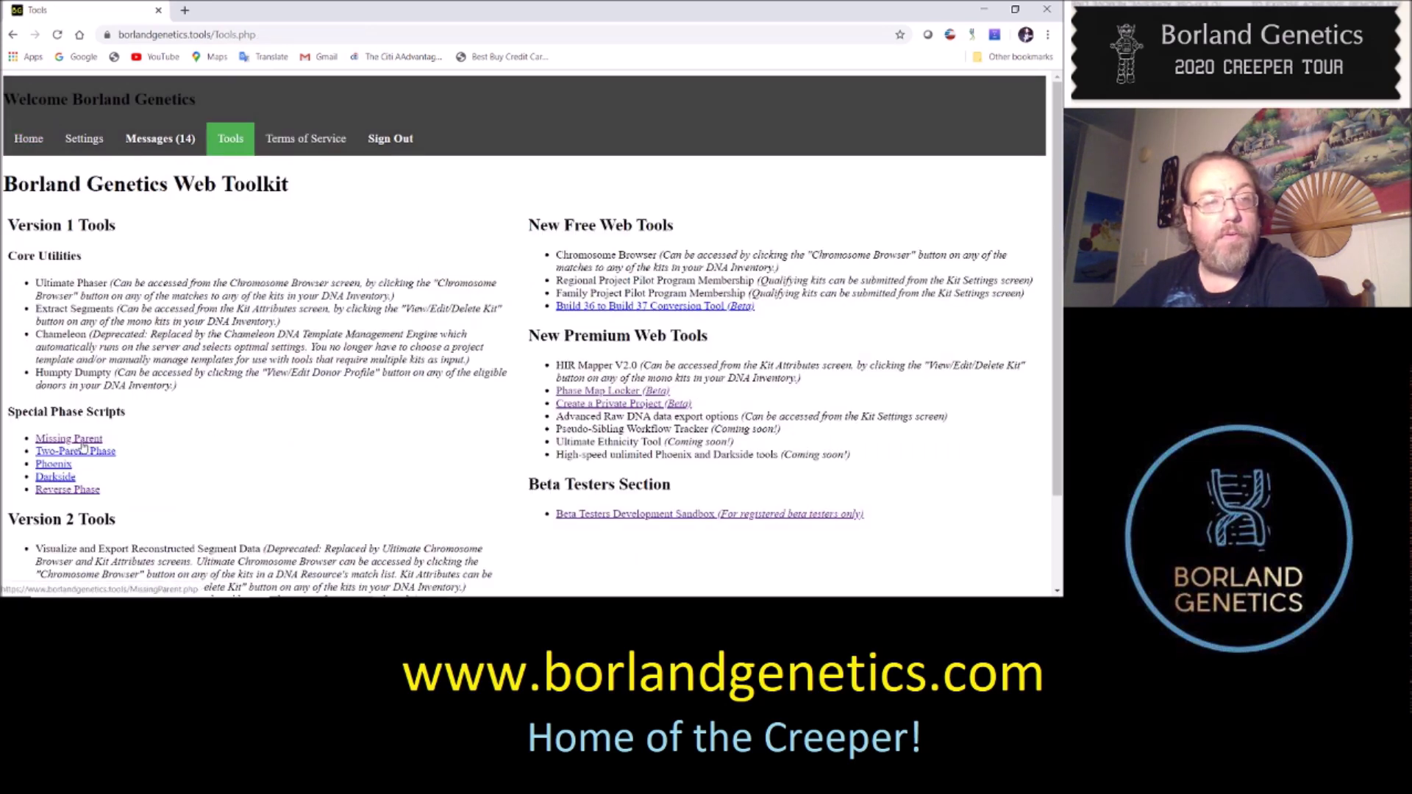
Start the Missing Parent tool with the 1981-born donor assigned the Child role
click(84, 446)
click(88, 482)
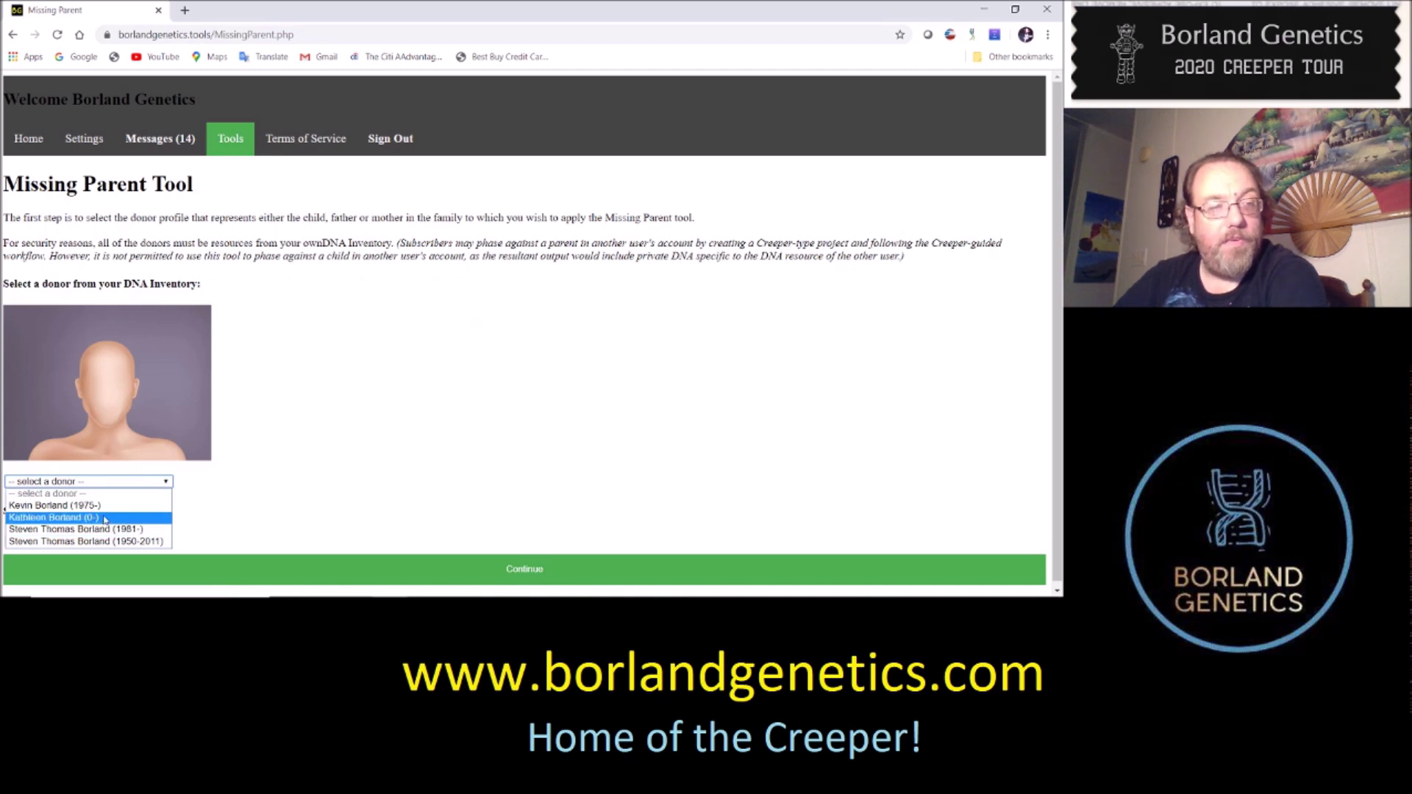
click(106, 529)
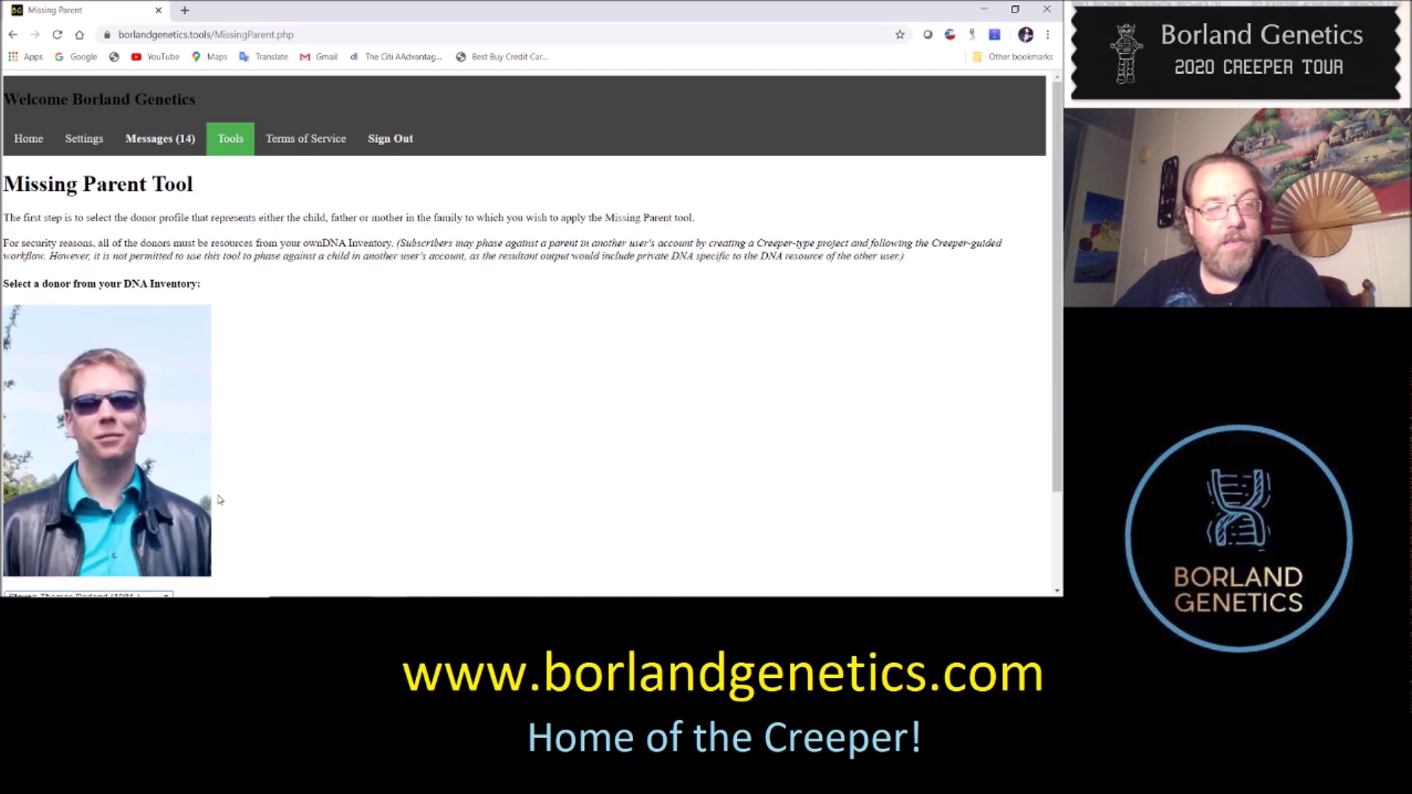
scroll(441, 342, down, 2)
click(58, 542)
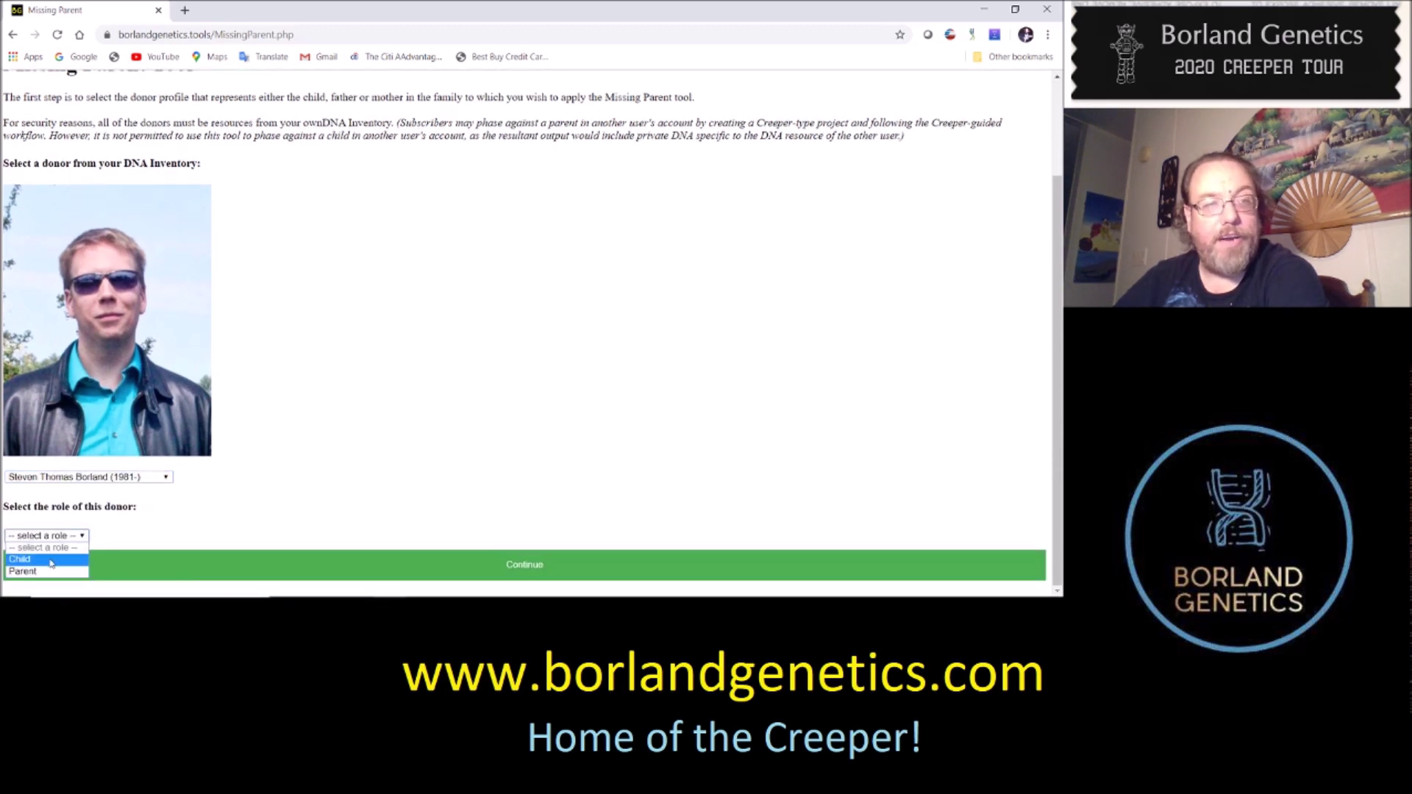
click(52, 560)
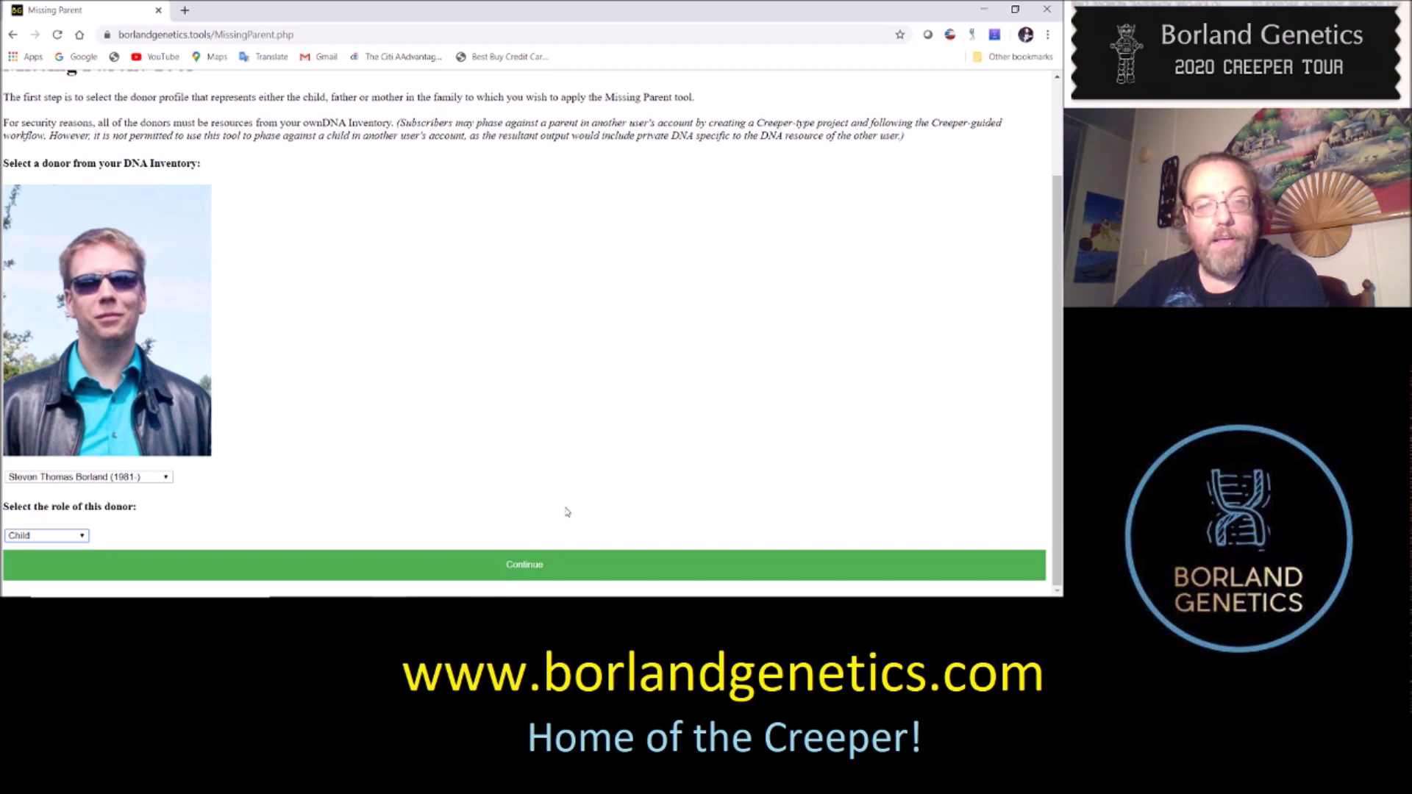
click(515, 568)
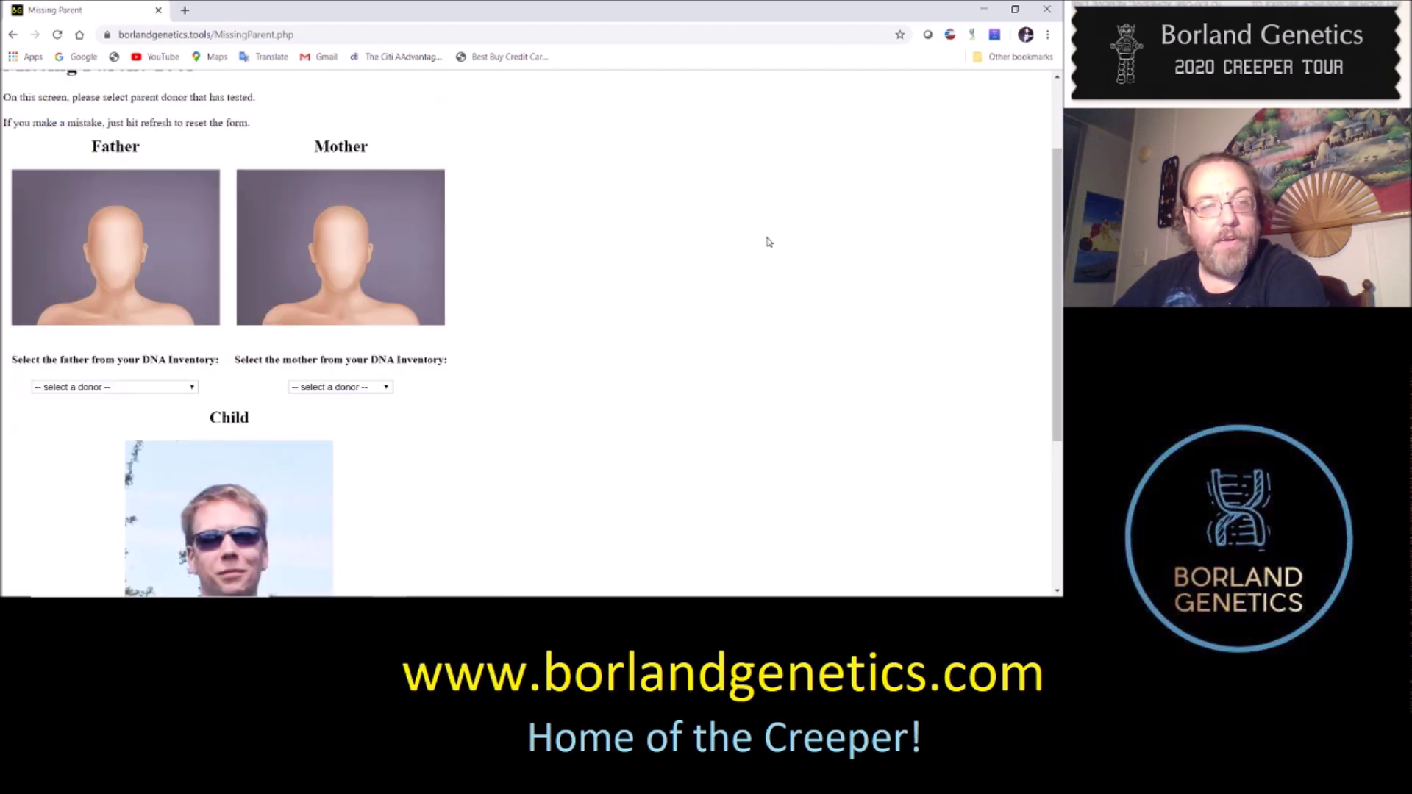
Set the only listed donor as the Mother and continue to kit selection
click(327, 390)
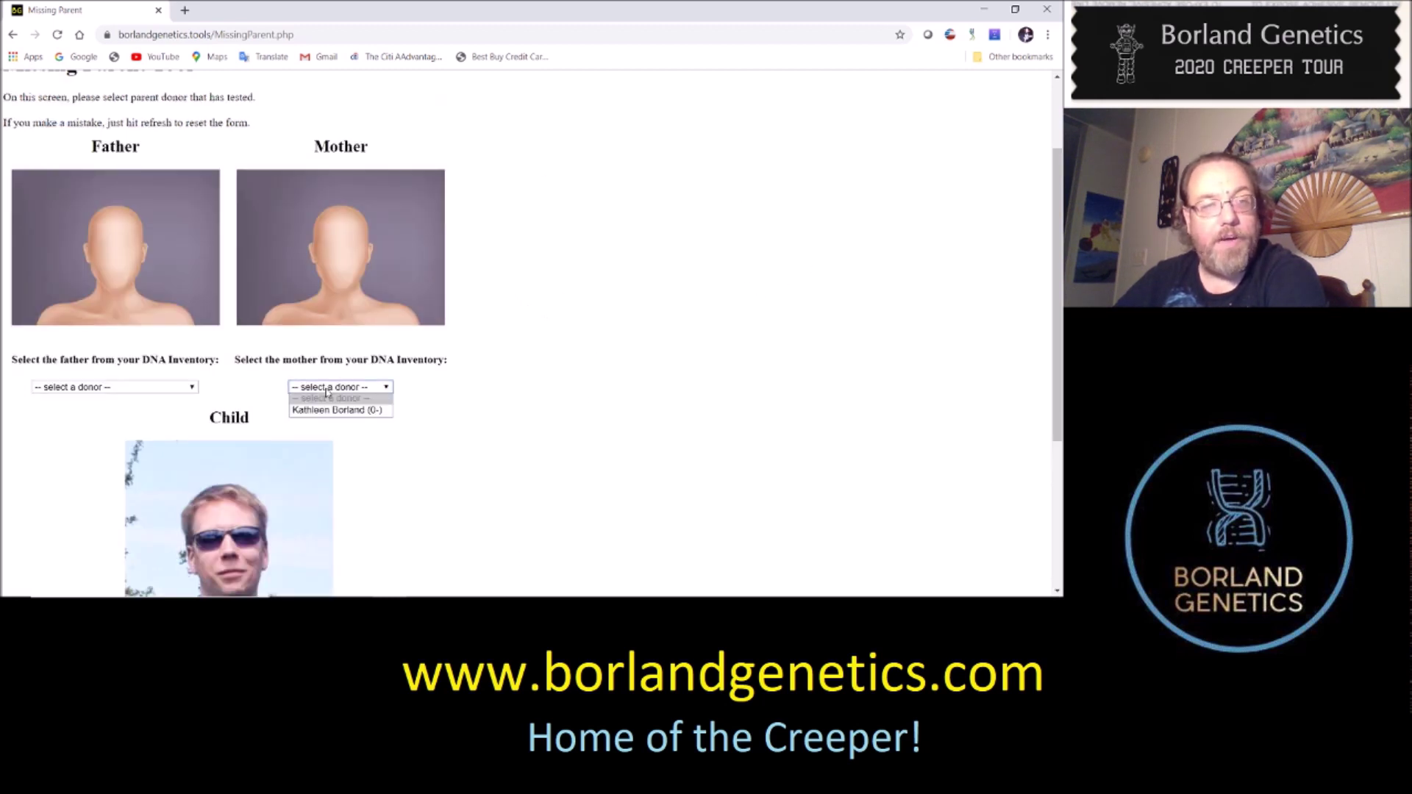
click(332, 410)
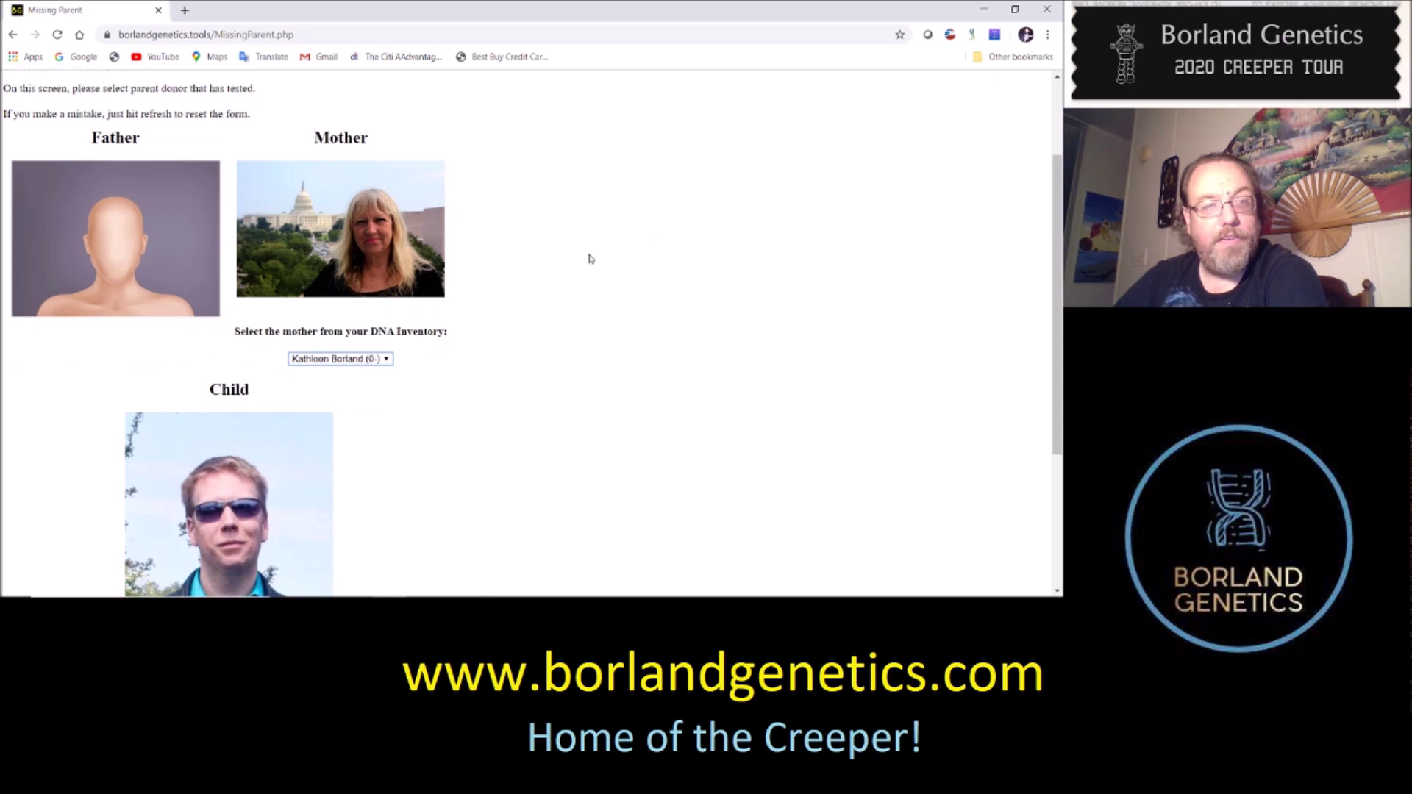
scroll(589, 258, down, 3)
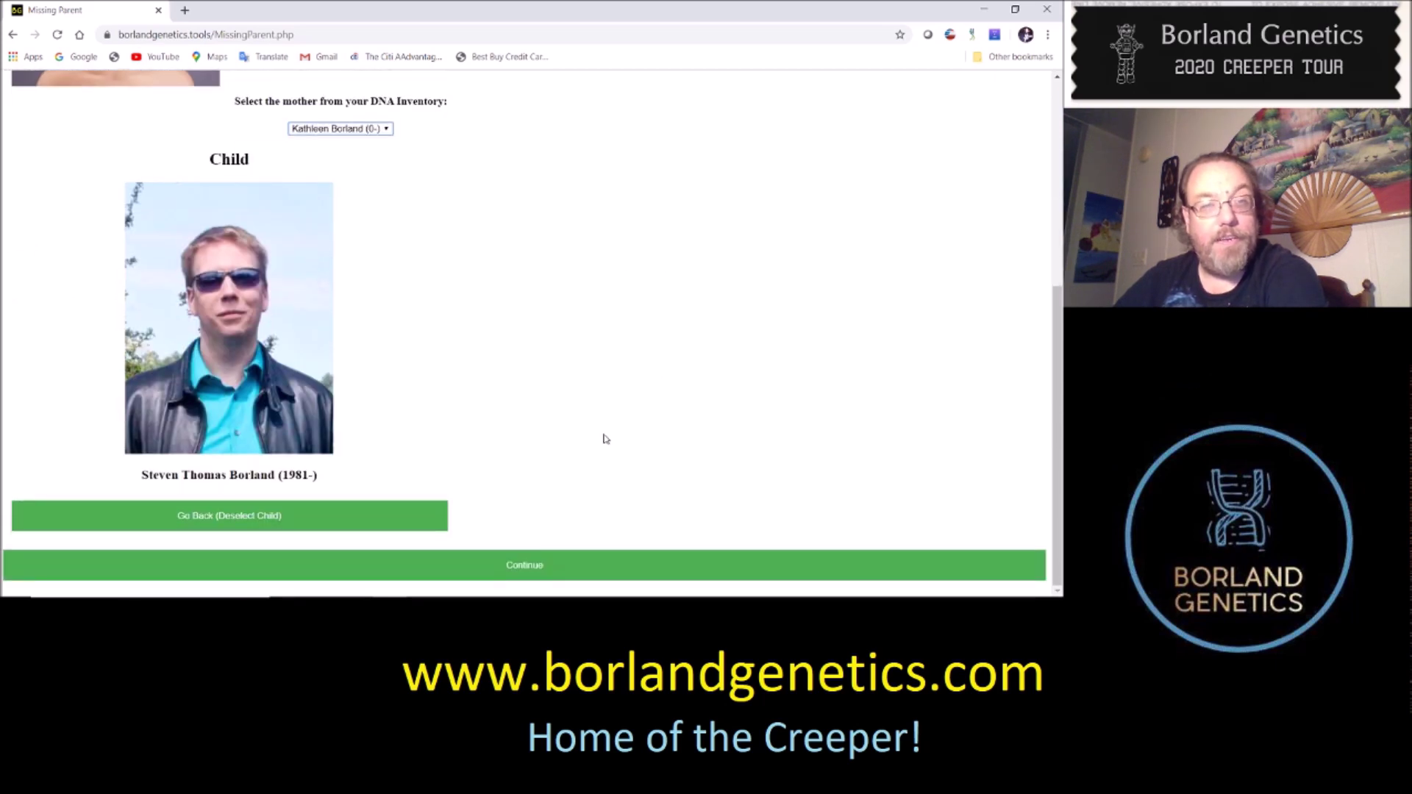
click(523, 567)
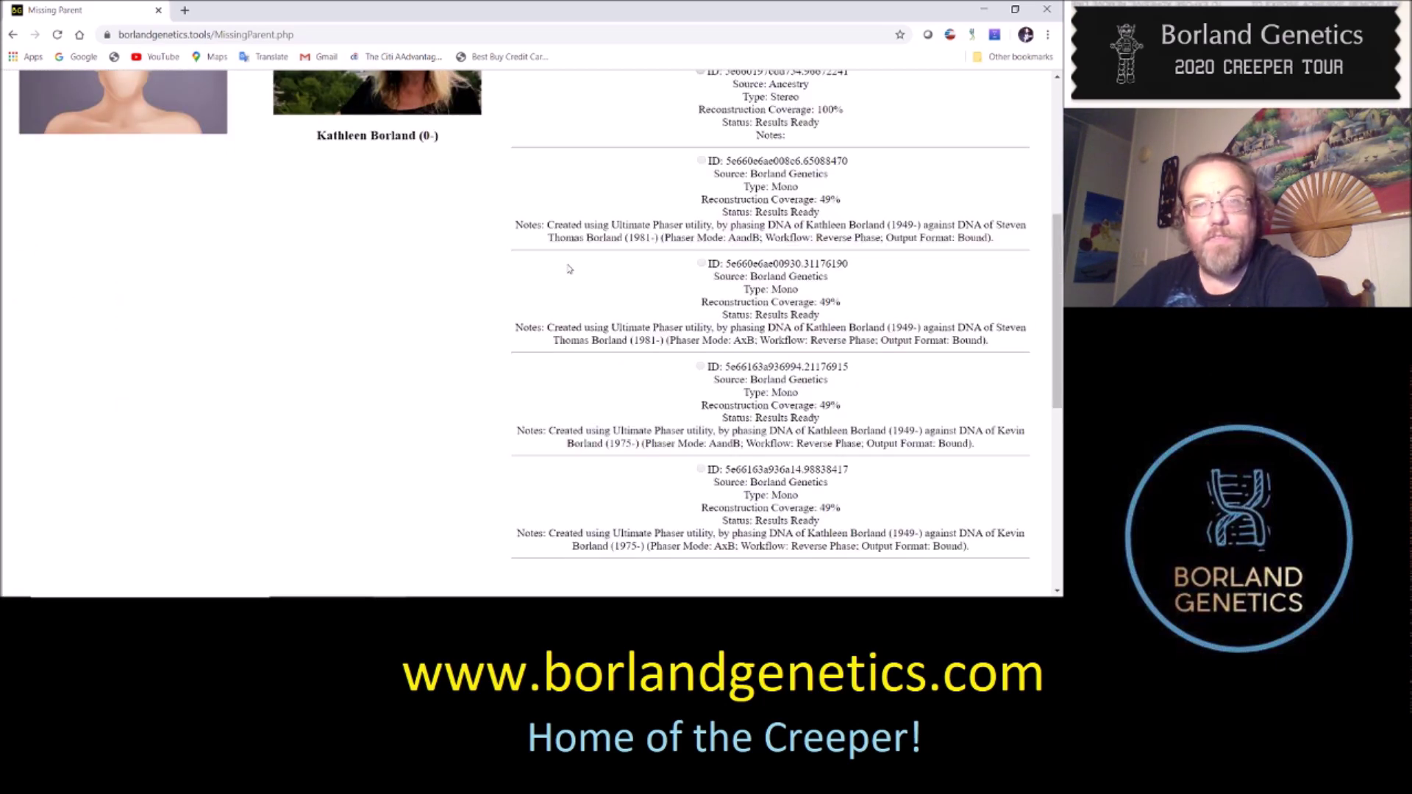
Select the child's Ancestry stereo kit as the DNA resource and proceed
scroll(569, 269, up, 2)
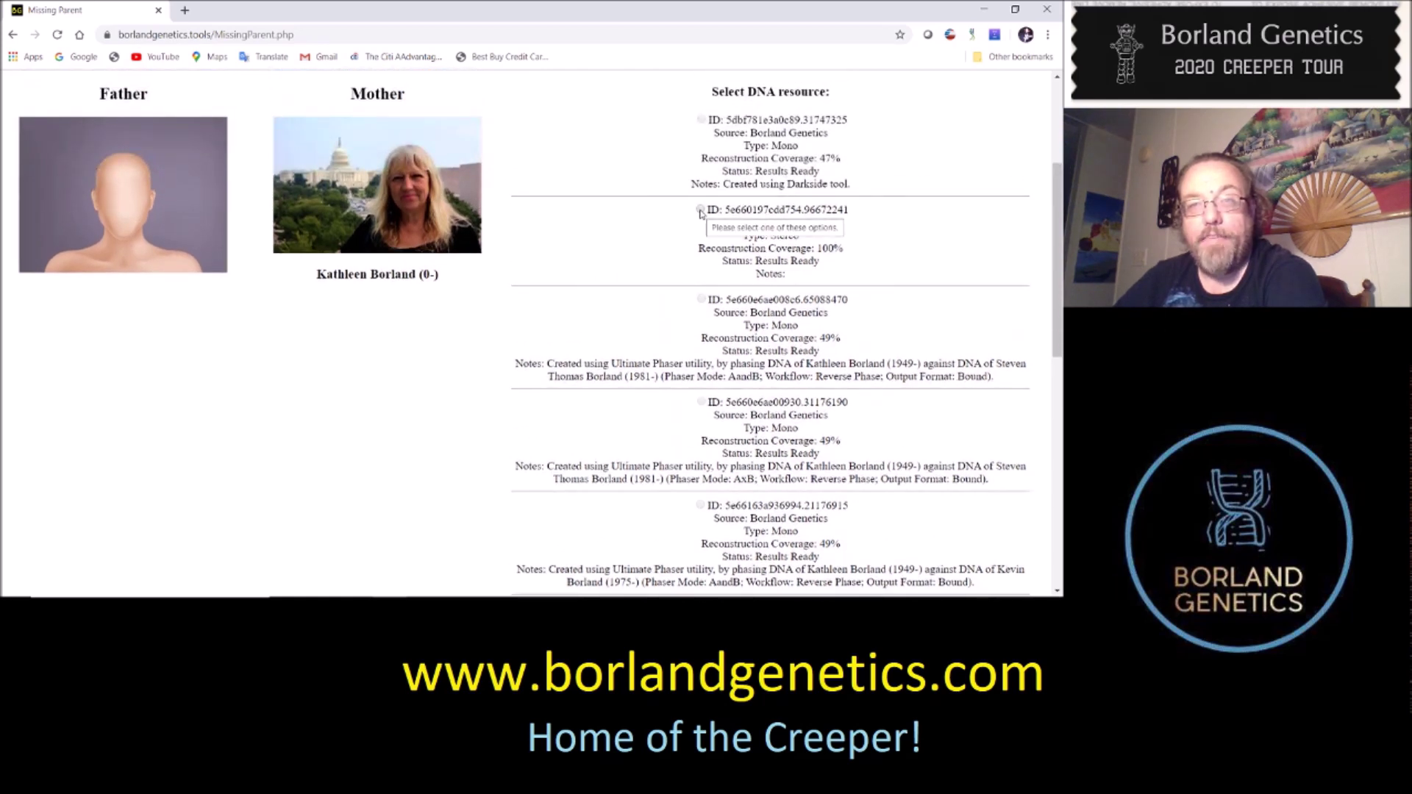
scroll(455, 404, down, 4)
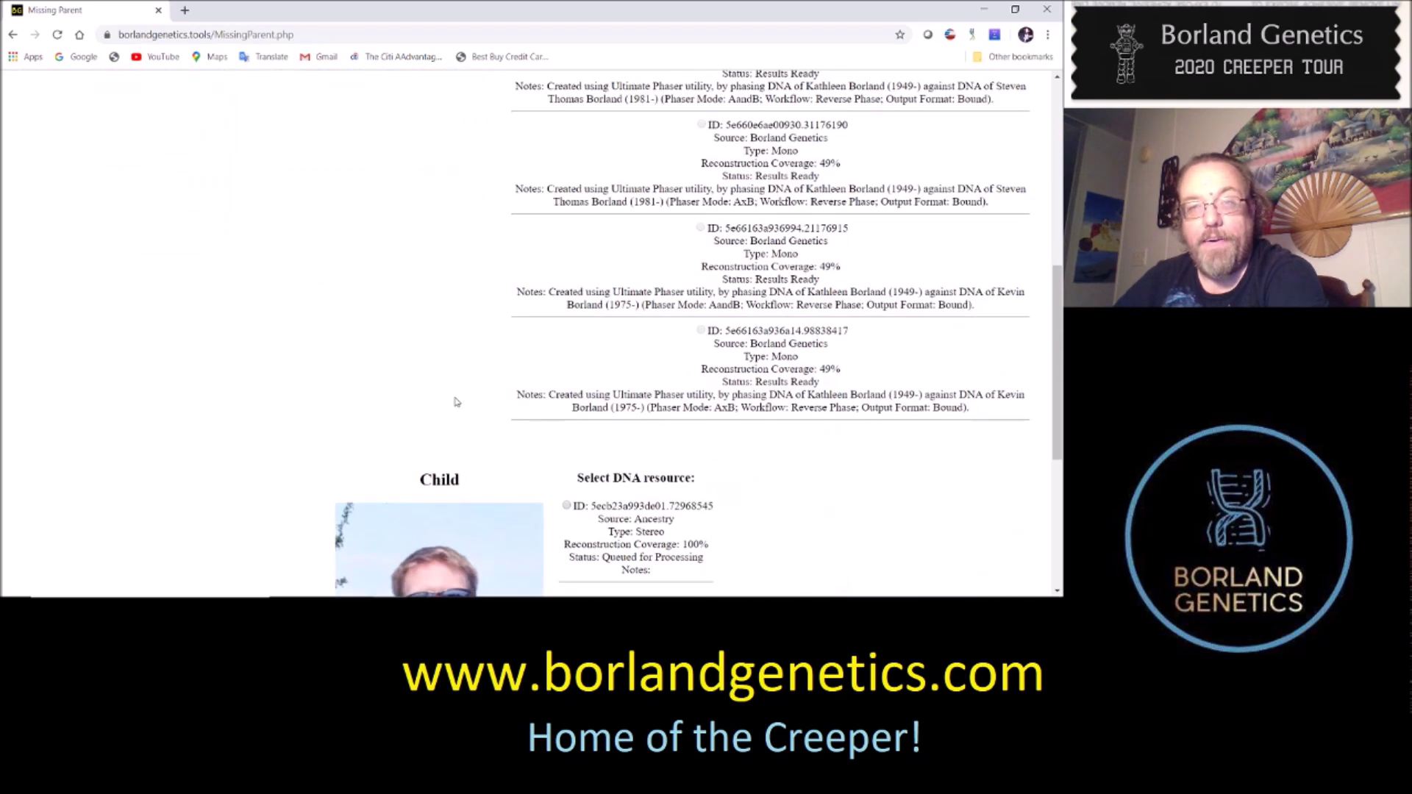
scroll(456, 402, down, 4)
scroll(761, 401, down, 1)
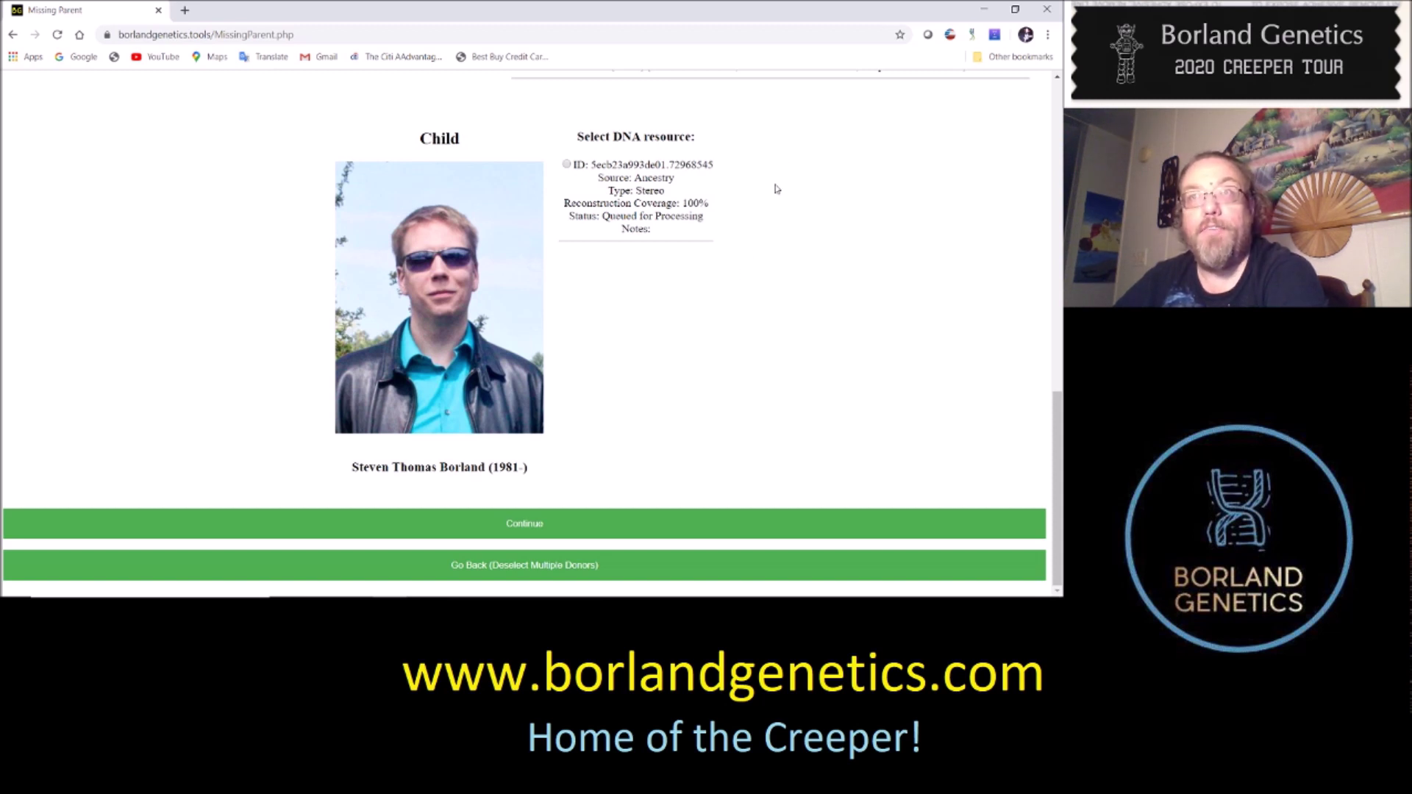
click(567, 165)
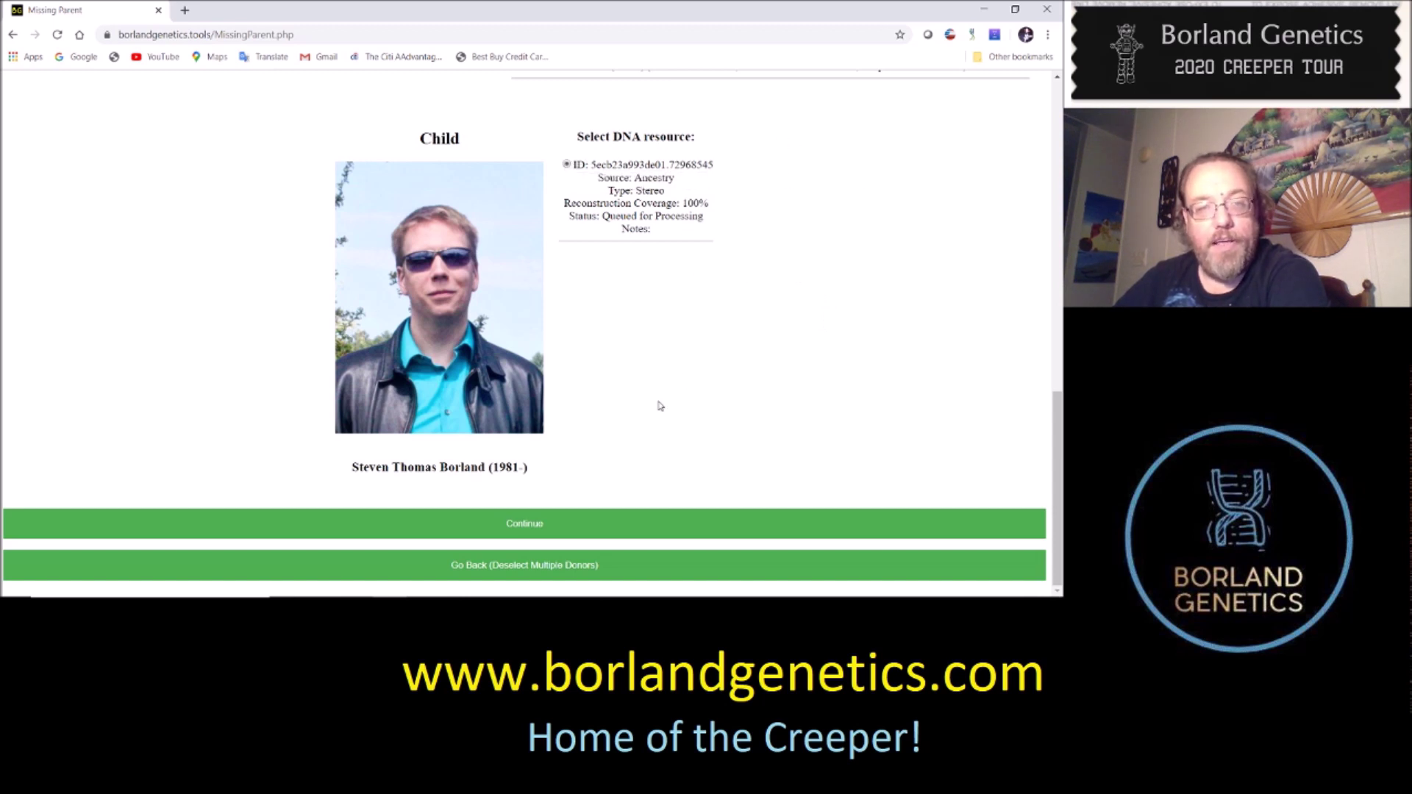
click(545, 530)
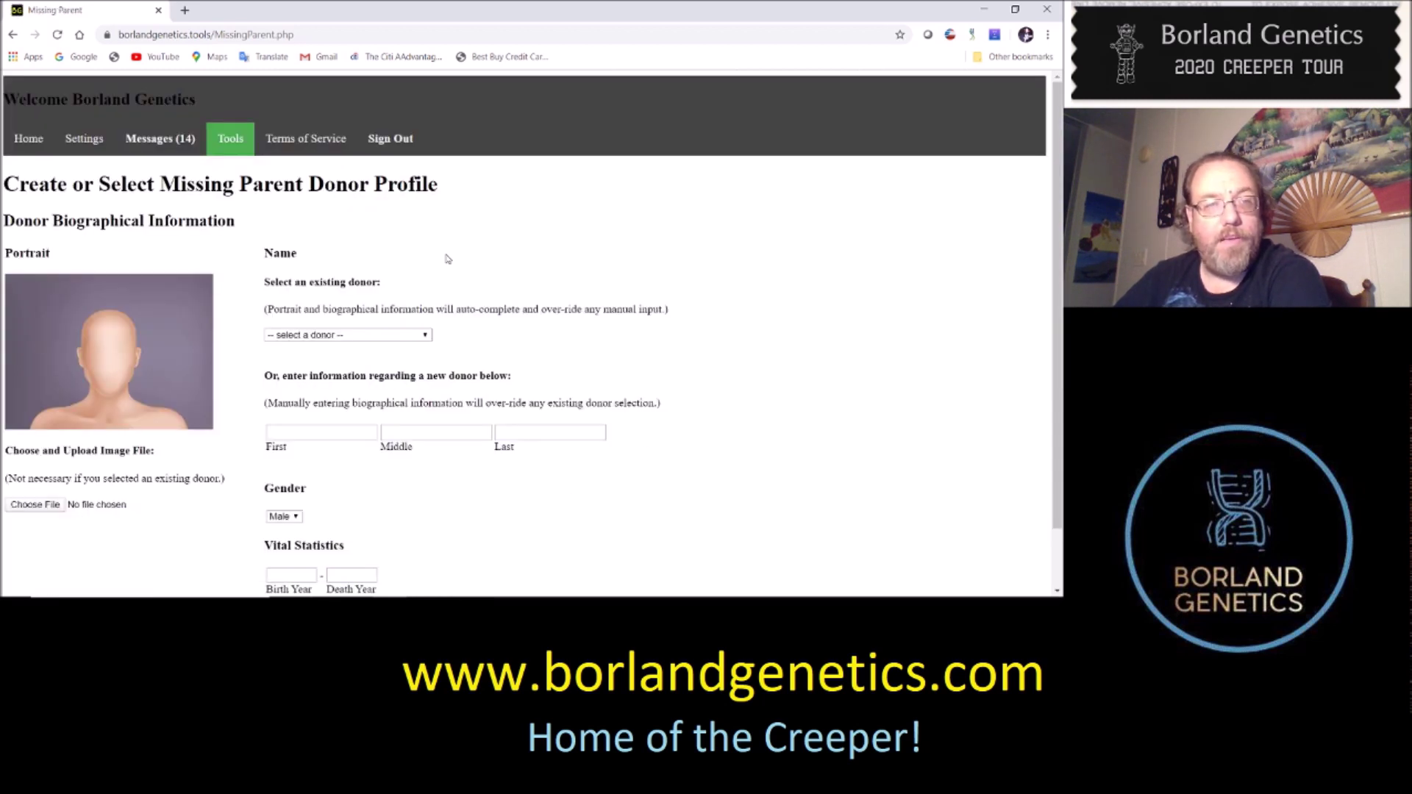
Assign the existing 1950–2011 donor as the father and run phasing to success
click(328, 335)
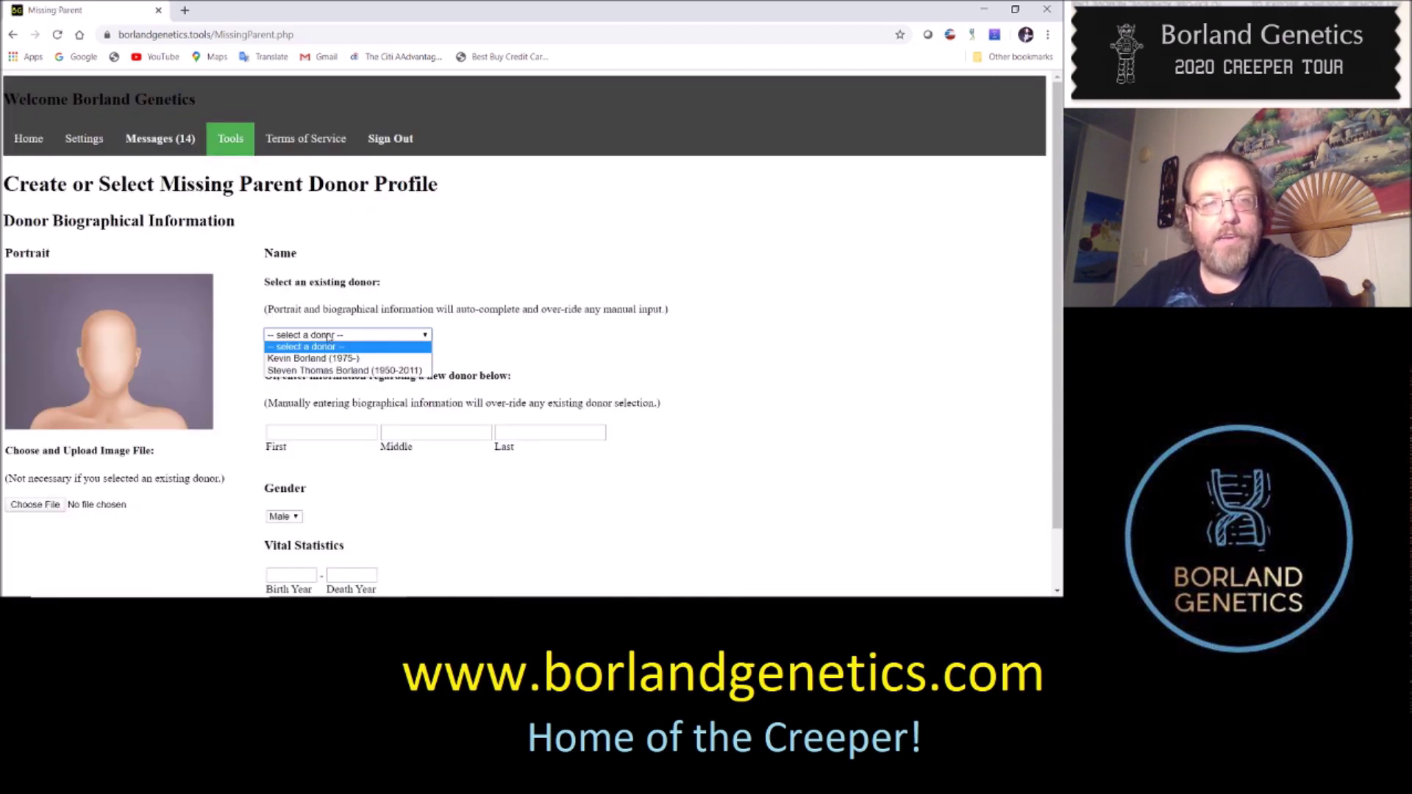
click(335, 370)
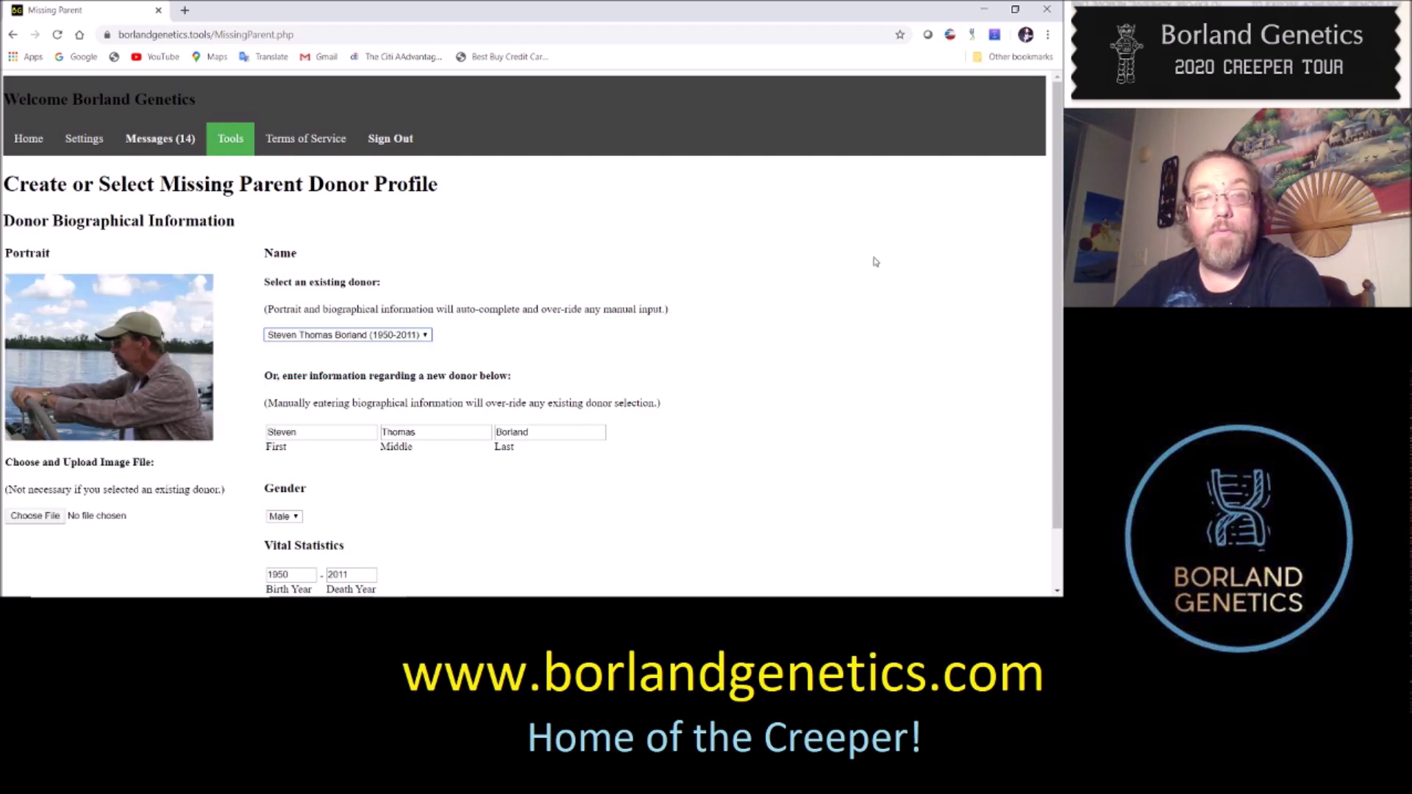
scroll(875, 263, down, 1)
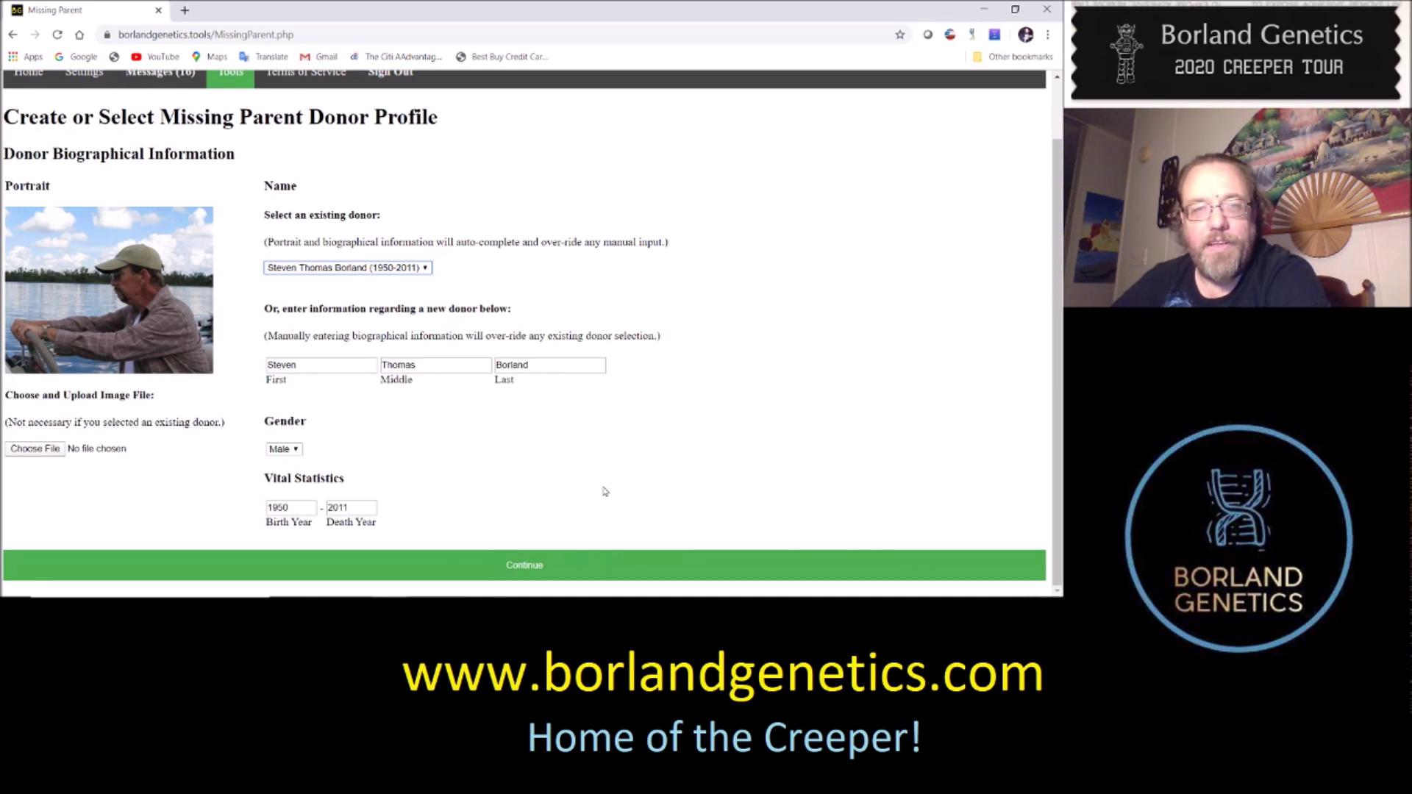
click(580, 564)
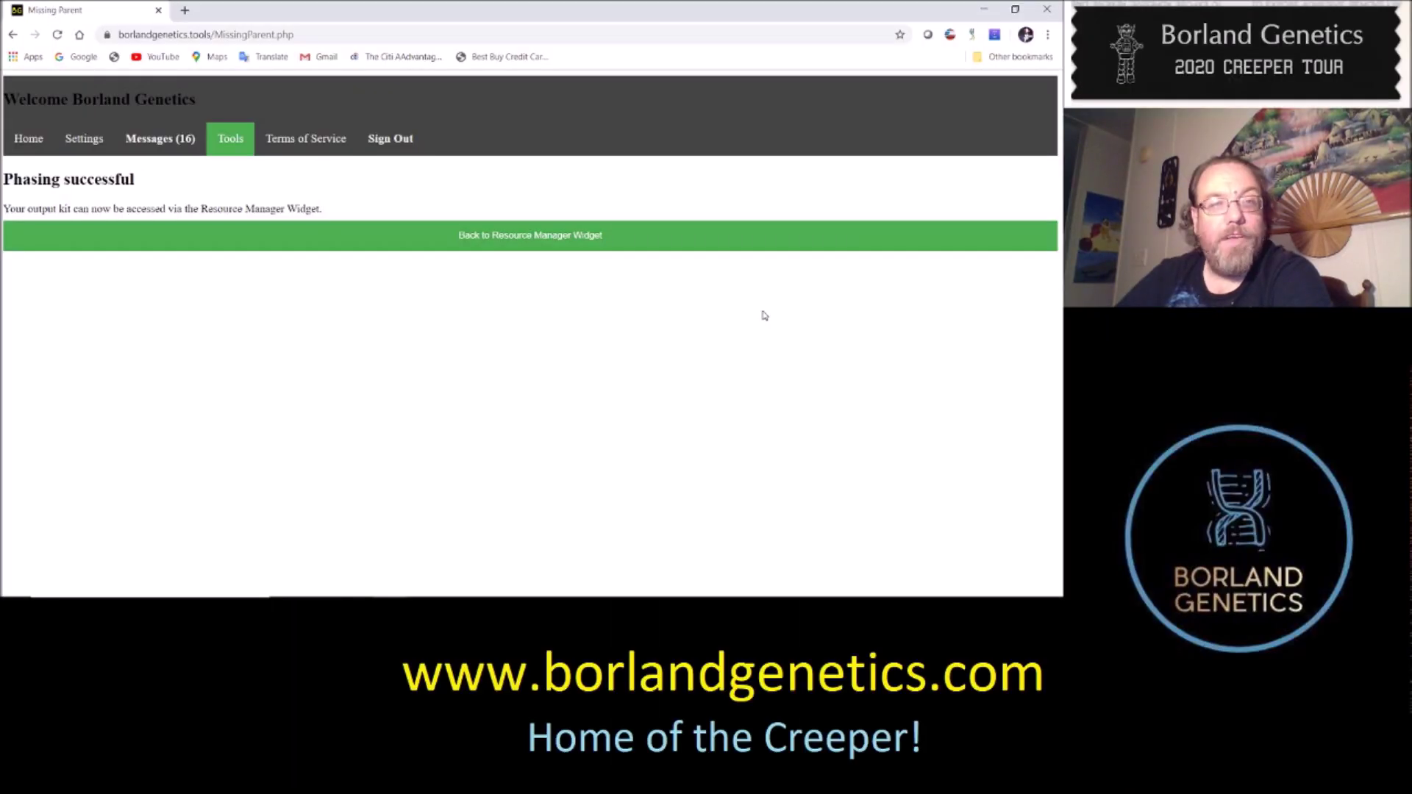
Back in the DNA inventory, review the father's new Missing Parent kits at 47% coverage
click(533, 236)
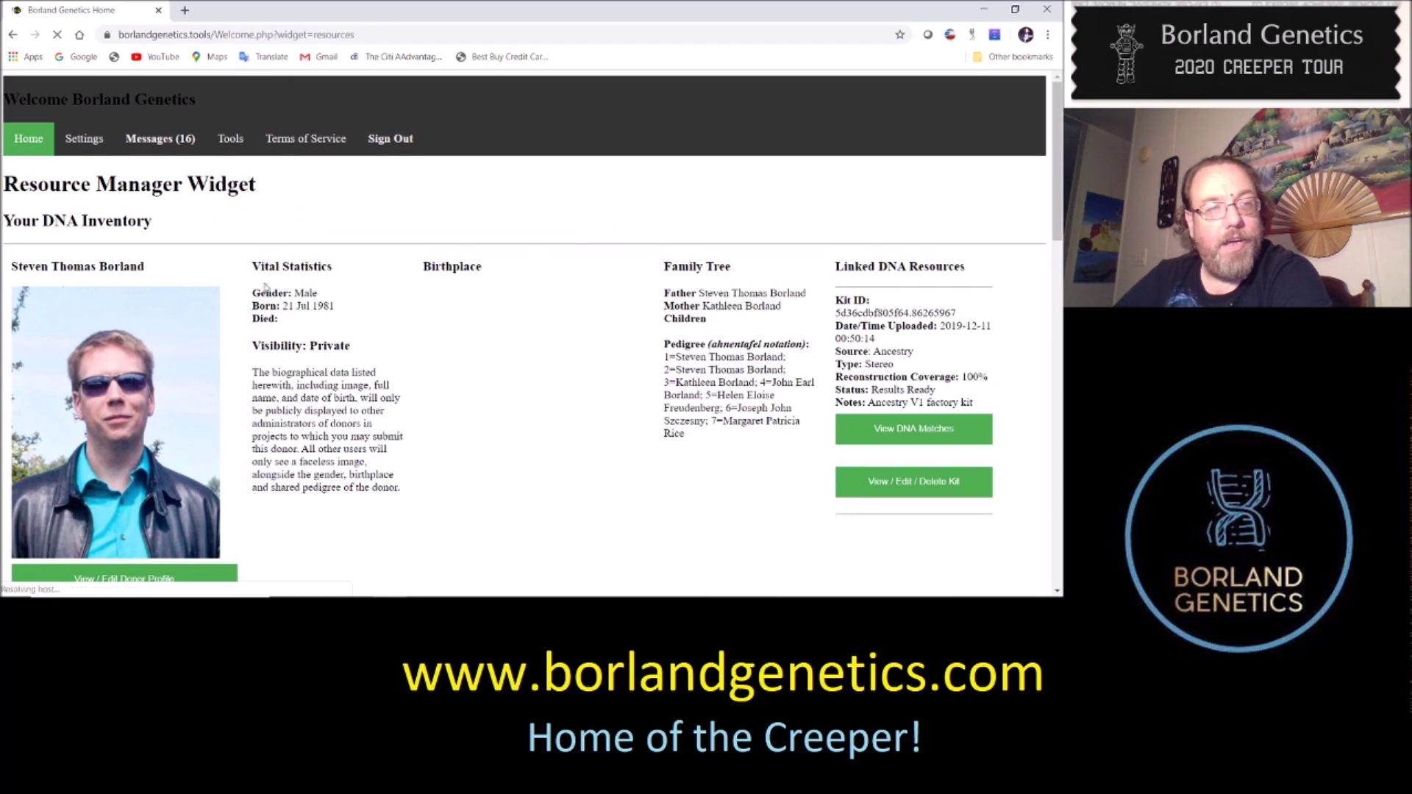
scroll(322, 267, down, 15)
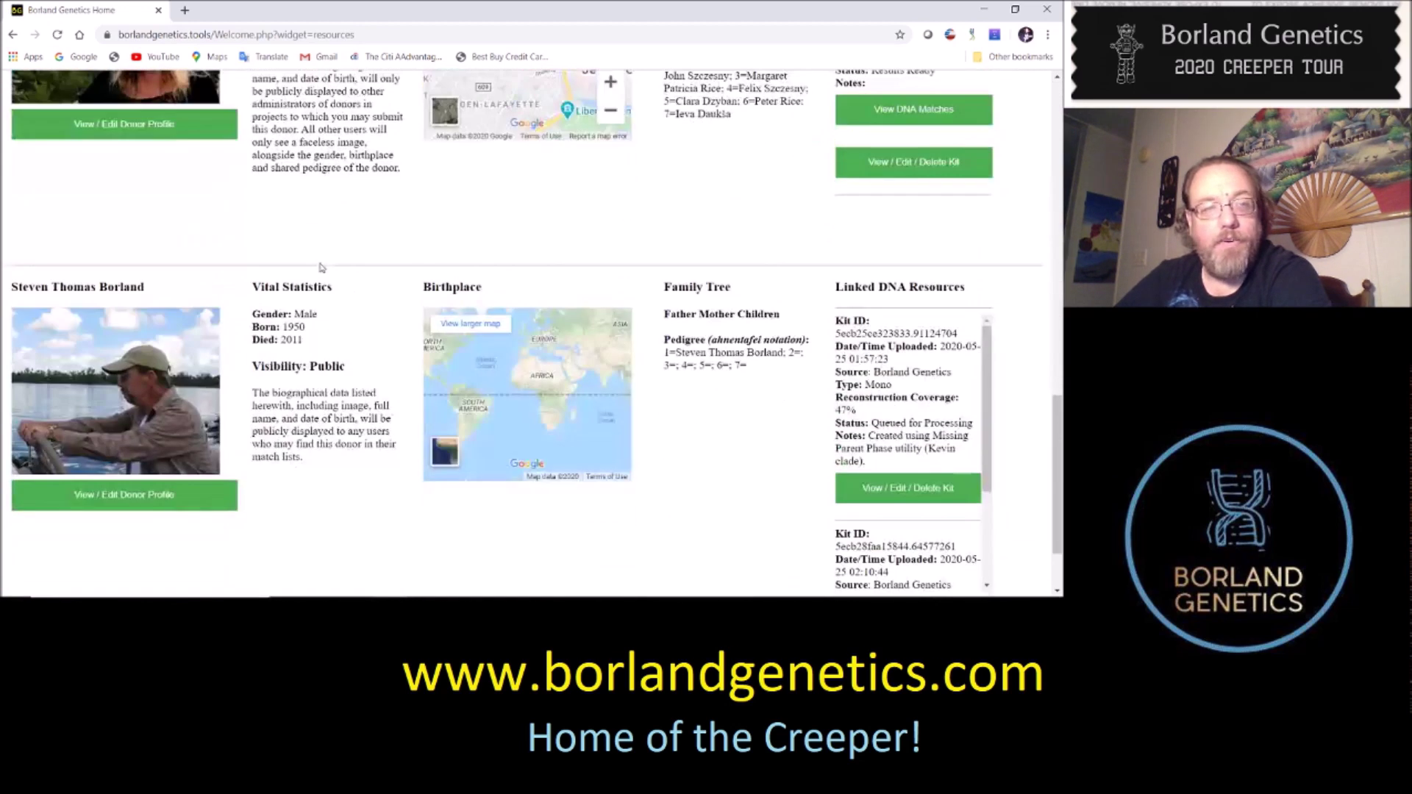
scroll(321, 268, down, 3)
drag(981, 309, 1008, 405)
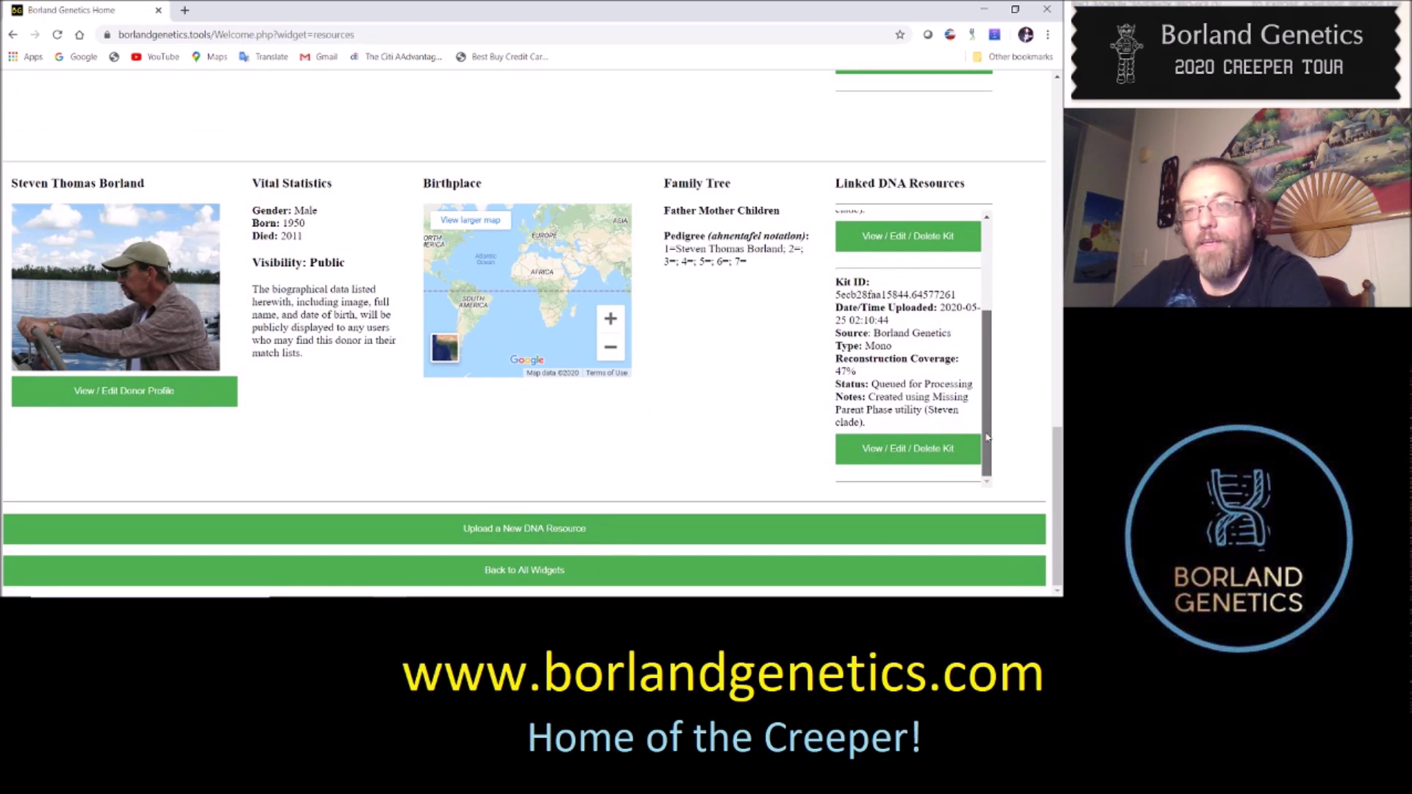
scroll(992, 425, up, 1)
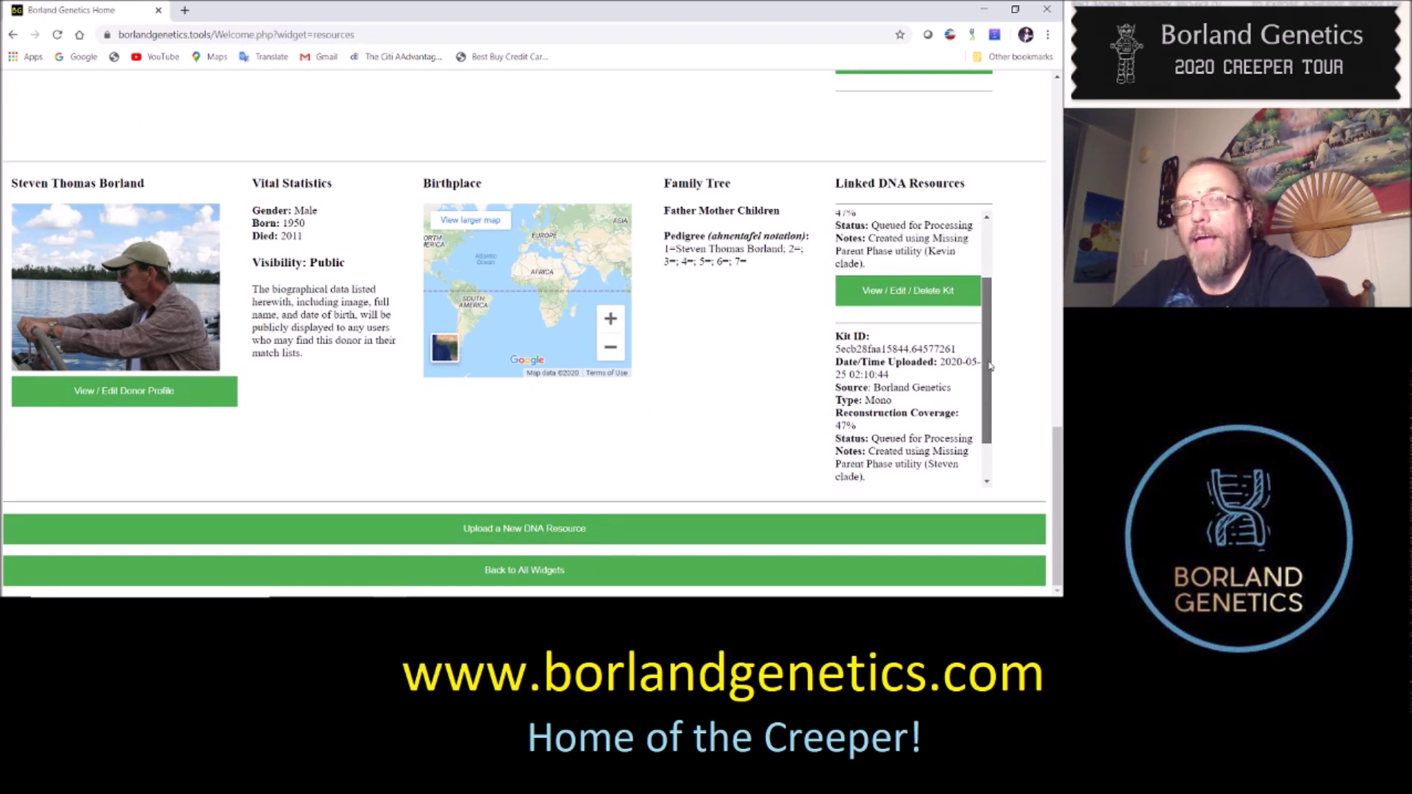
scroll(993, 323, up, 2)
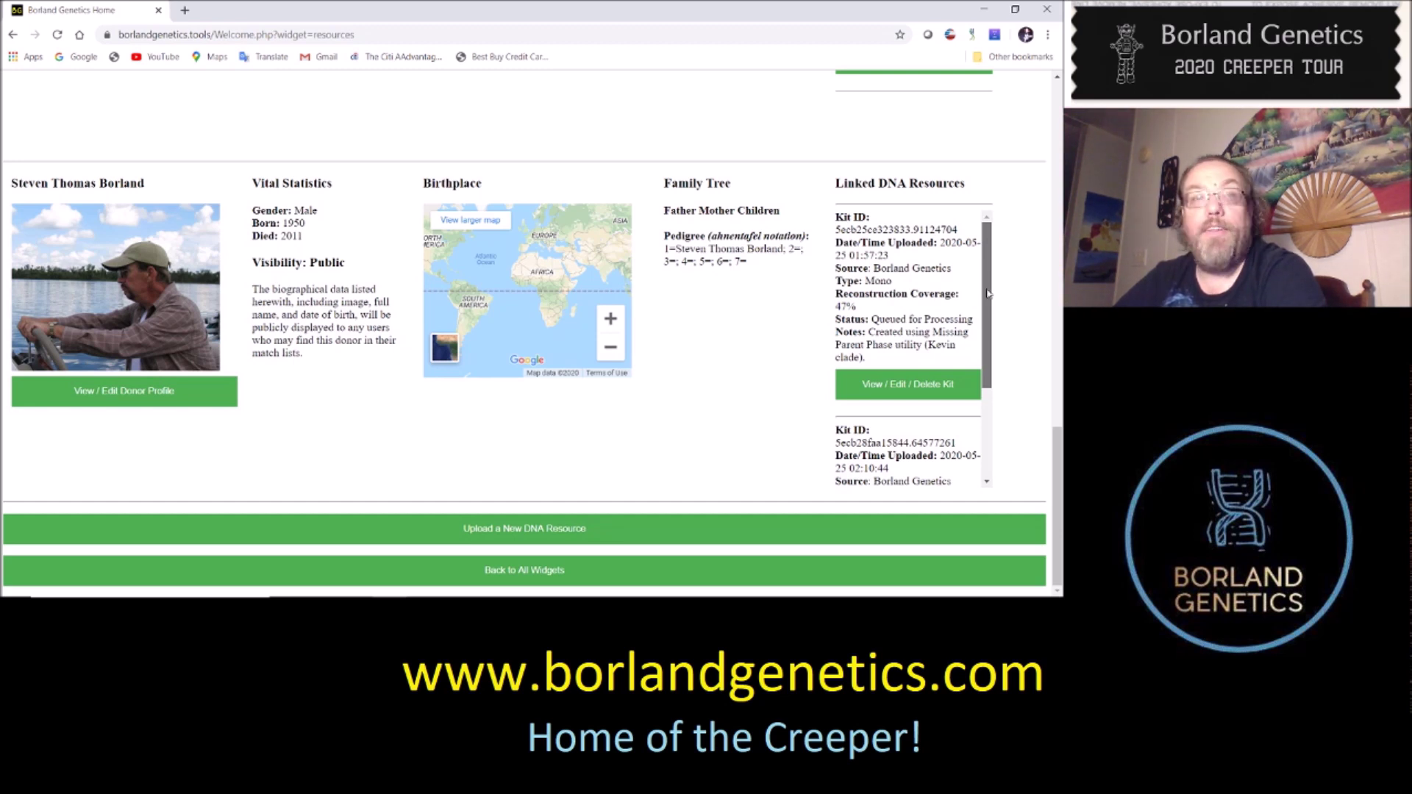
drag(984, 335, 982, 433)
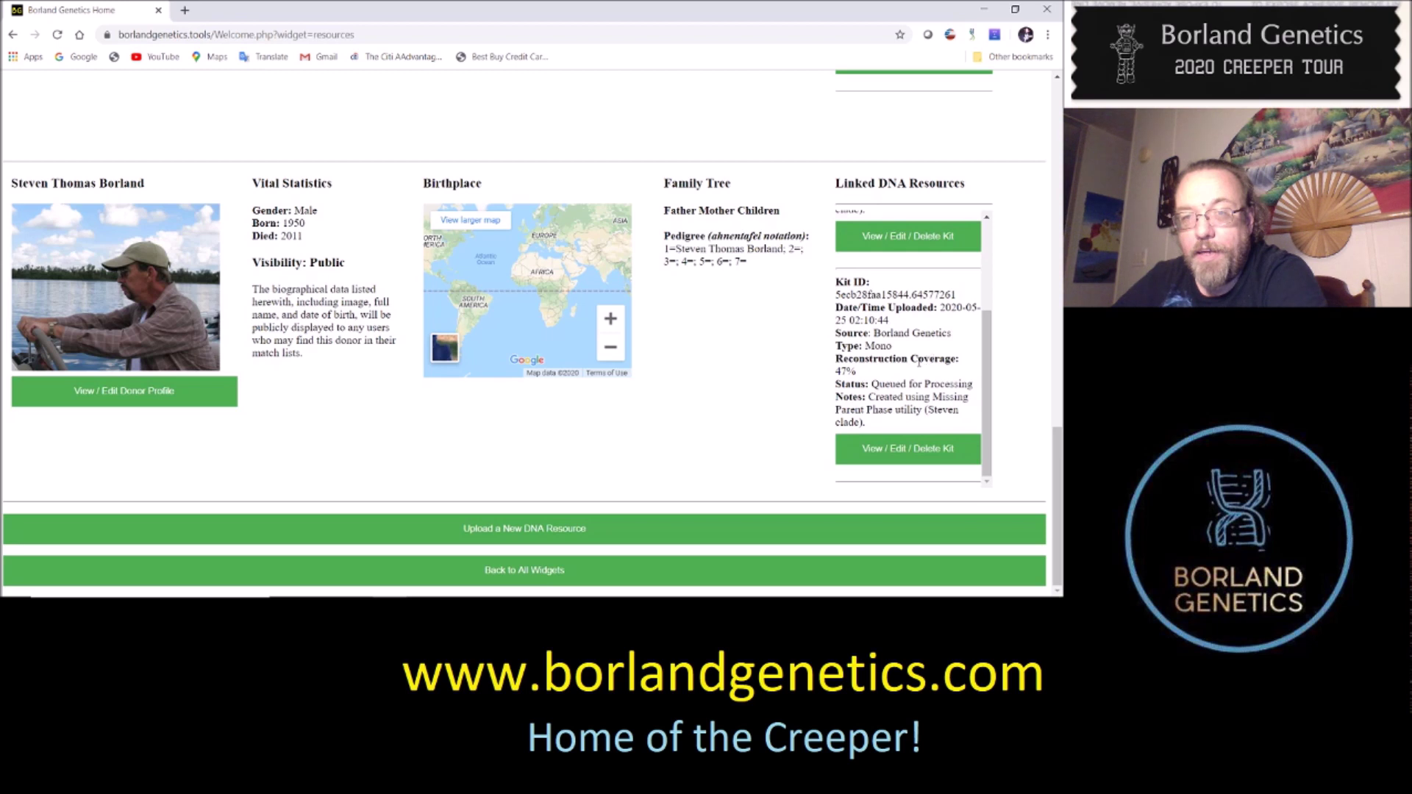